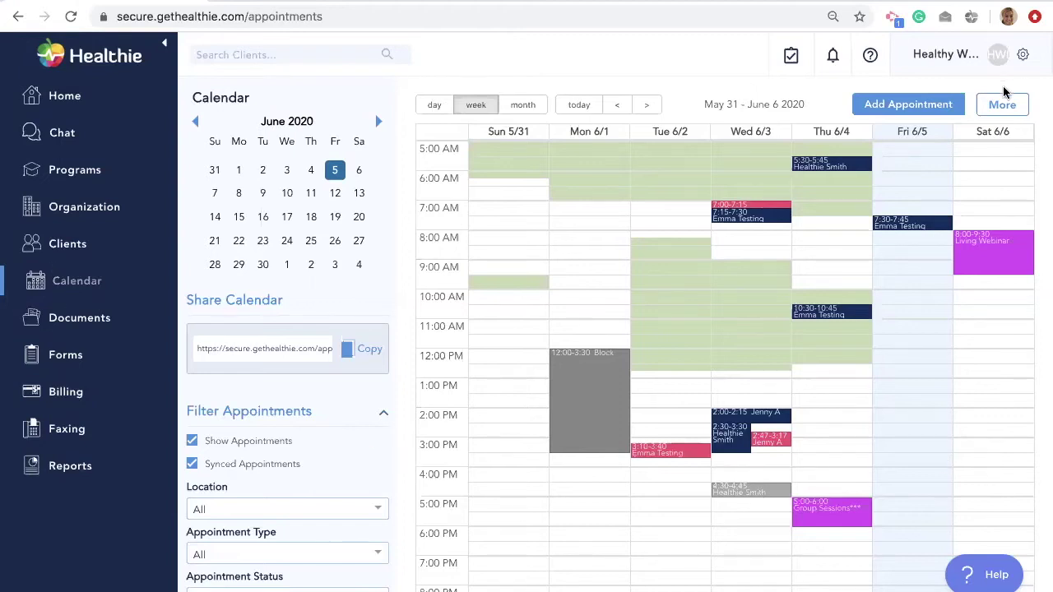
Add a 15-minute 'Discovery Call' appointment type offered by phone only, with video and in-person unchecked
{"action": "left_click", "coordinate": [1001, 106]}
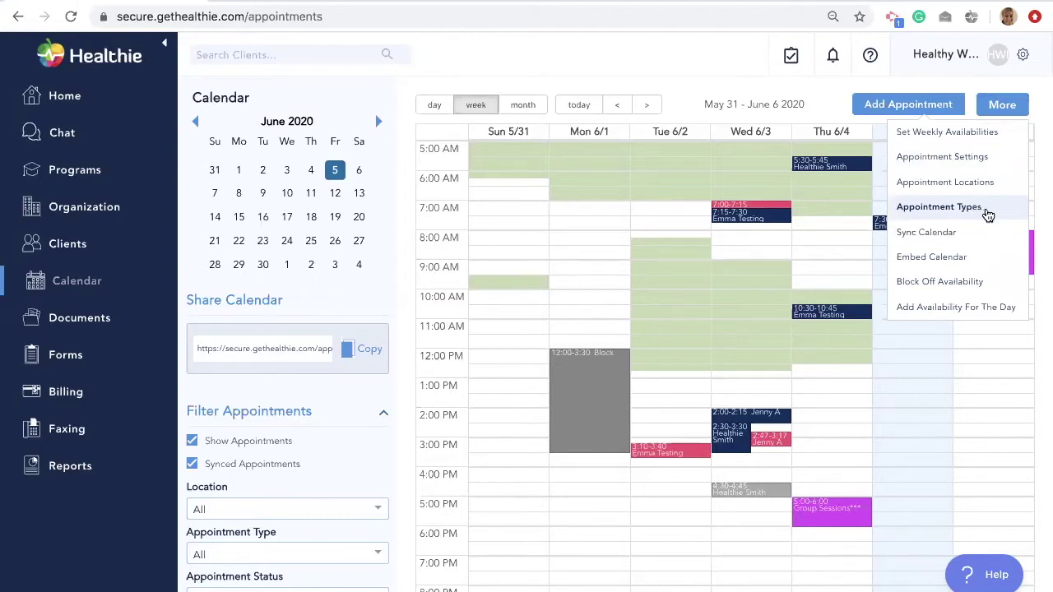
{"action": "left_click", "coordinate": [987, 213]}
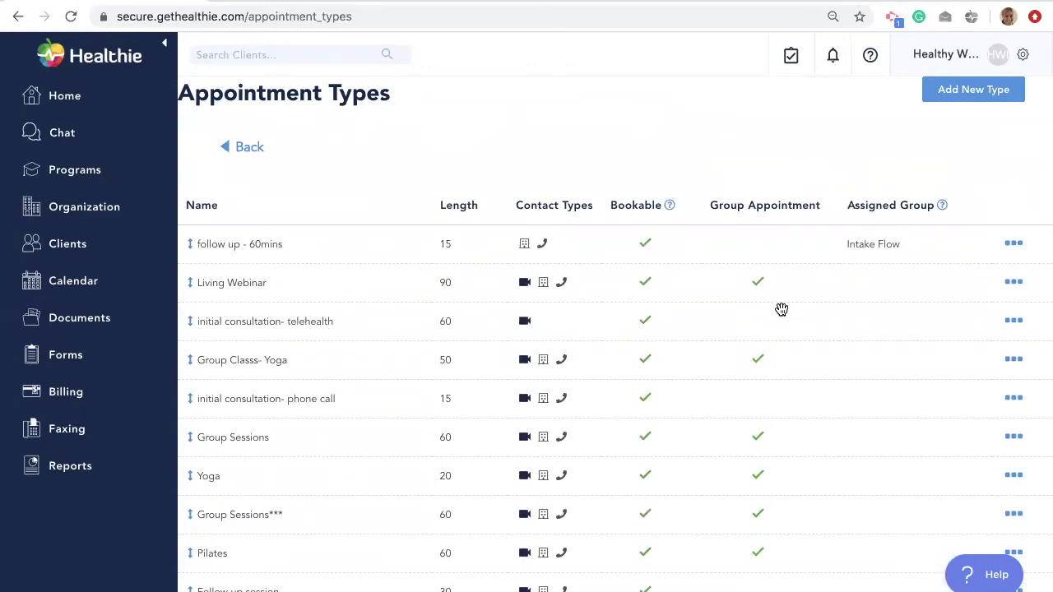
{"action": "left_click", "coordinate": [942, 88]}
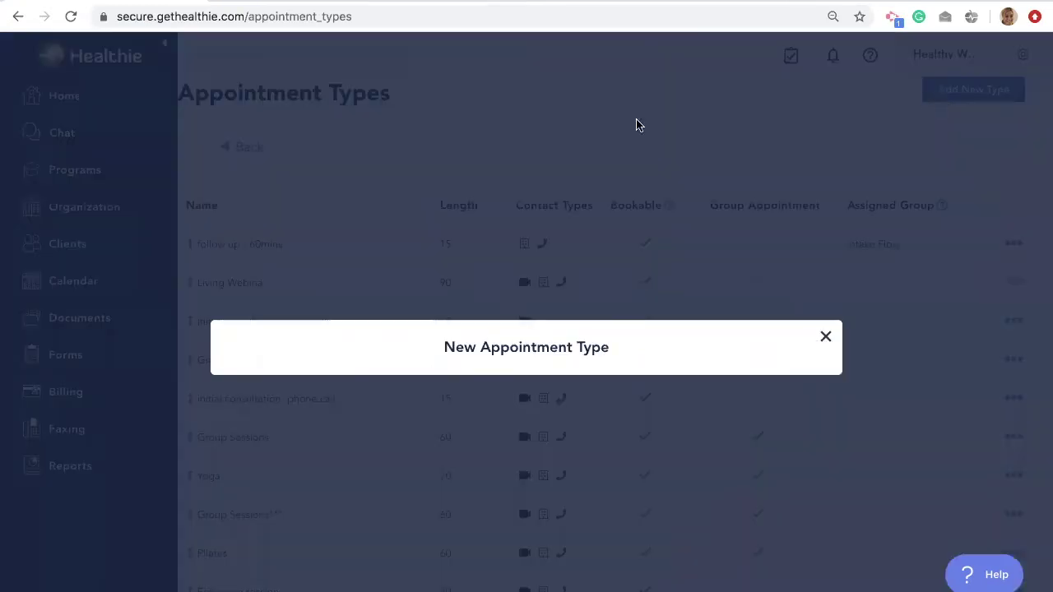
{"action": "left_click", "coordinate": [359, 245]}
{"action": "type", "text": "Discovery Call"}
{"action": "left_click", "coordinate": [341, 269]}
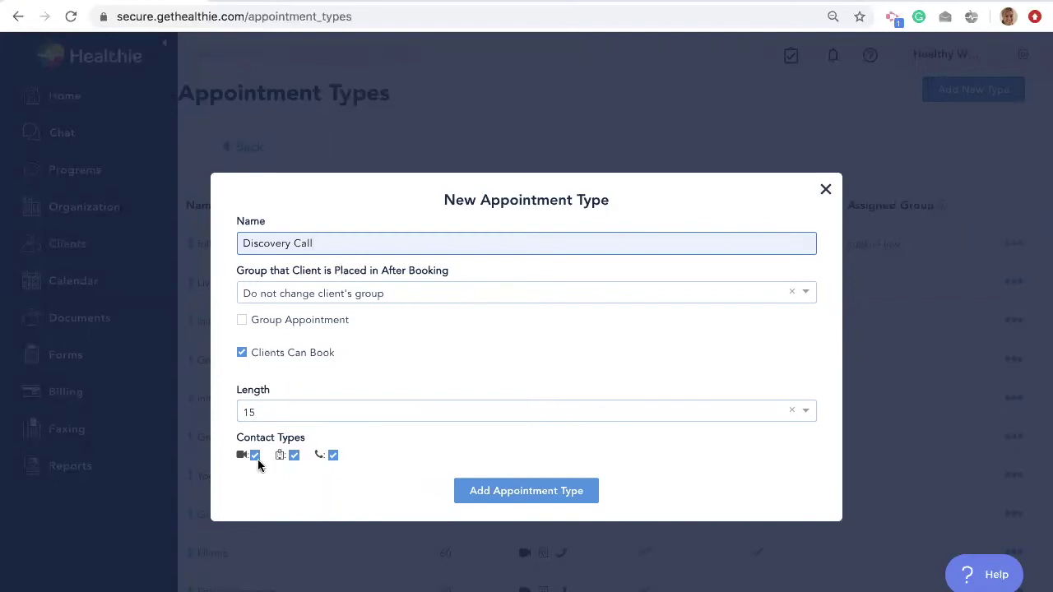
{"action": "left_click", "coordinate": [294, 455]}
{"action": "left_click", "coordinate": [254, 455]}
{"action": "left_click", "coordinate": [483, 491]}
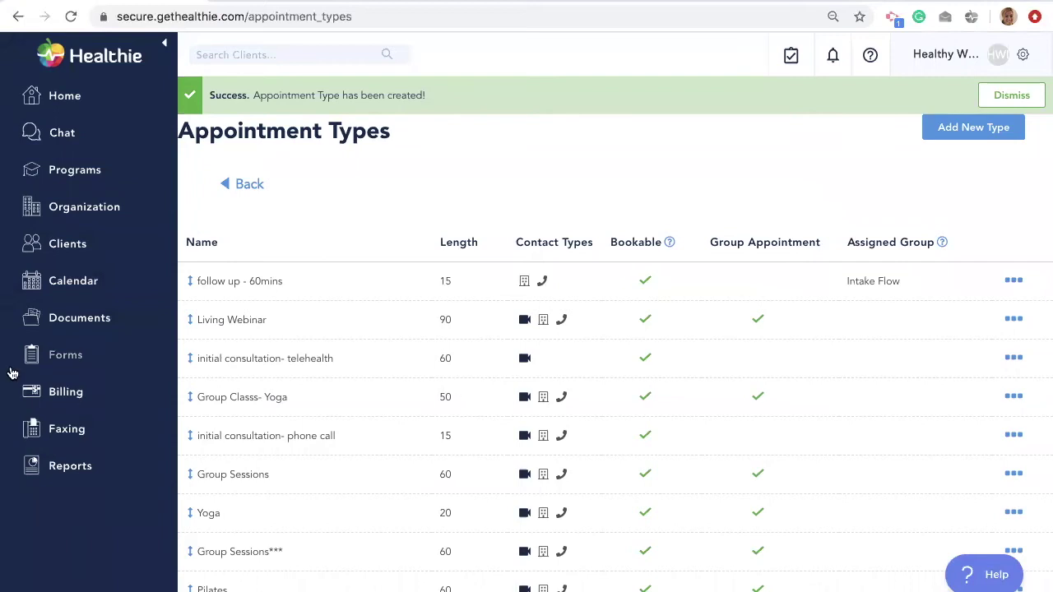
Start a new client package under Billing > Client Packages titled 'Discovery Call'
{"action": "left_click", "coordinate": [64, 393]}
{"action": "left_click", "coordinate": [97, 537]}
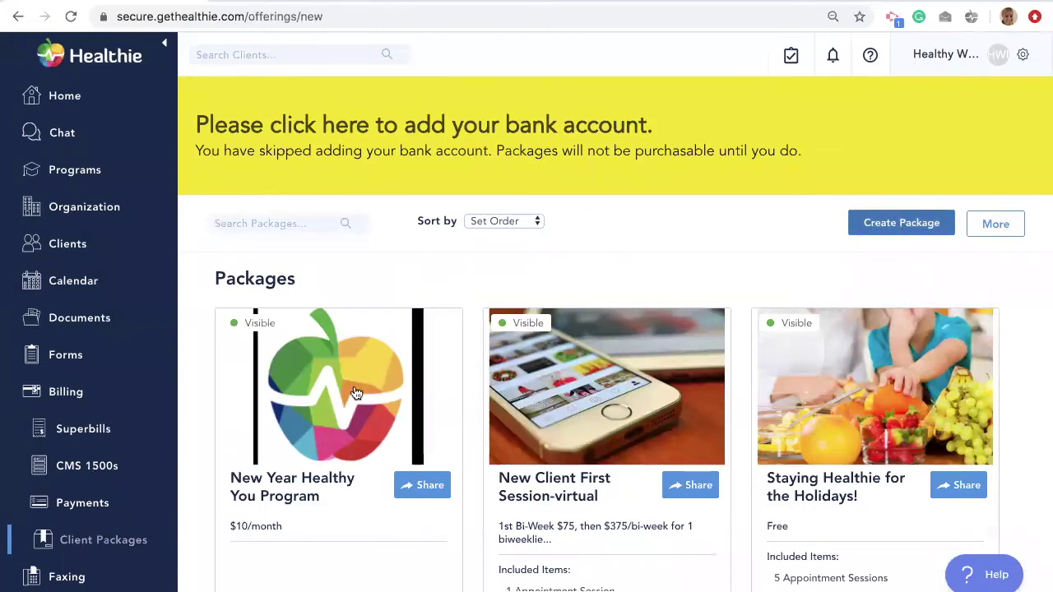
{"action": "left_click", "coordinate": [898, 225]}
{"action": "scroll", "coordinate": [406, 505], "scroll_direction": "down", "scroll_amount": 3}
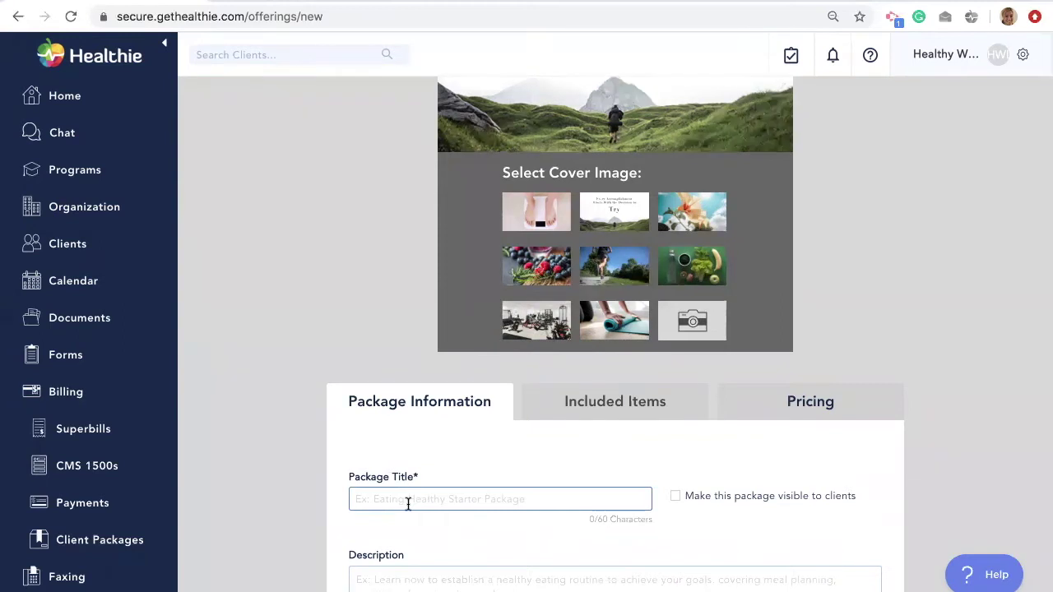
{"action": "left_click", "coordinate": [407, 504]}
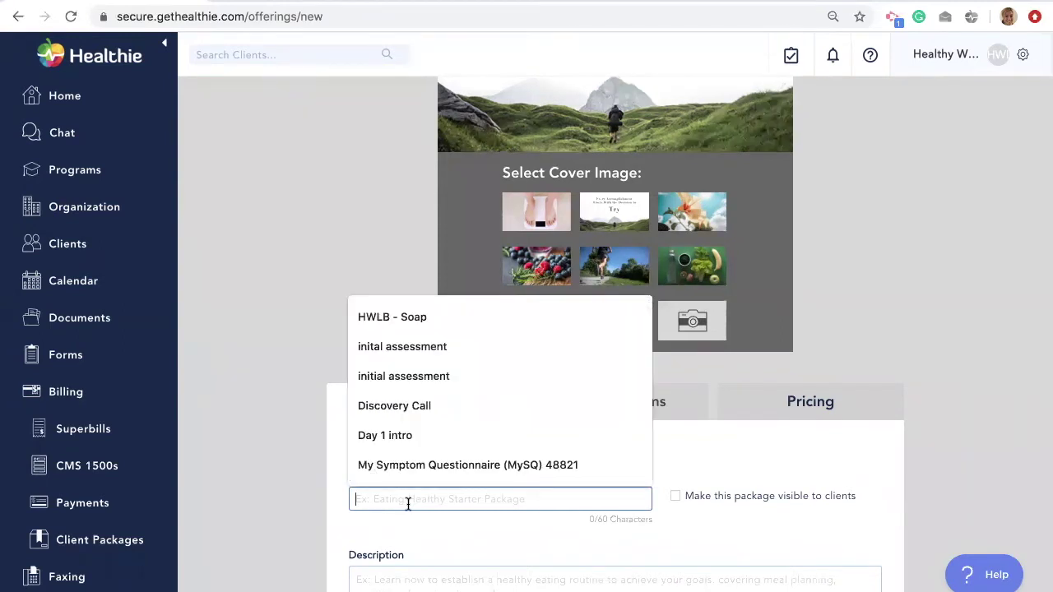
{"action": "left_click", "coordinate": [430, 406]}
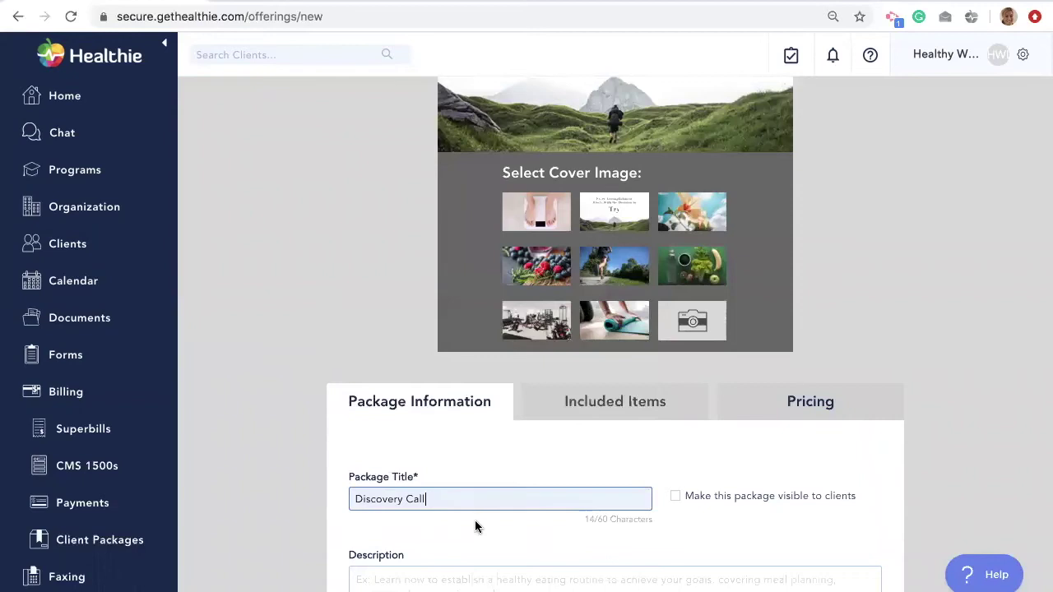
{"action": "scroll", "coordinate": [475, 520], "scroll_direction": "down", "scroll_amount": 5}
{"action": "scroll", "coordinate": [475, 520], "scroll_direction": "down", "scroll_amount": 3}
{"action": "left_click", "coordinate": [634, 437]}
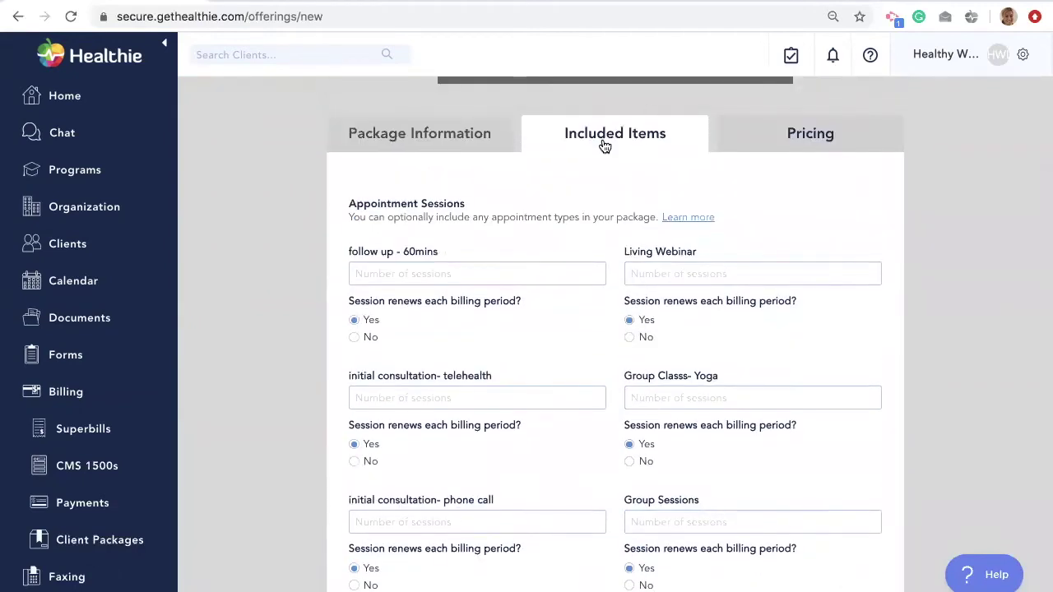
Include 1 Discovery Call session in the package
{"action": "scroll", "coordinate": [565, 362], "scroll_direction": "down", "scroll_amount": 4}
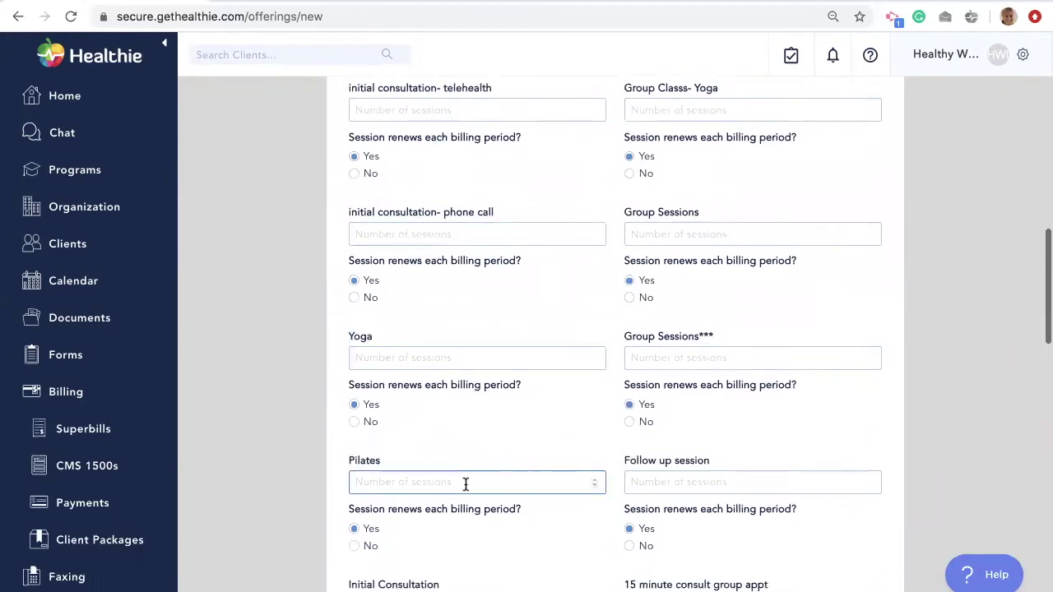
{"action": "scroll", "coordinate": [465, 485], "scroll_direction": "down", "scroll_amount": 4}
{"action": "scroll", "coordinate": [465, 485], "scroll_direction": "down", "scroll_amount": 5}
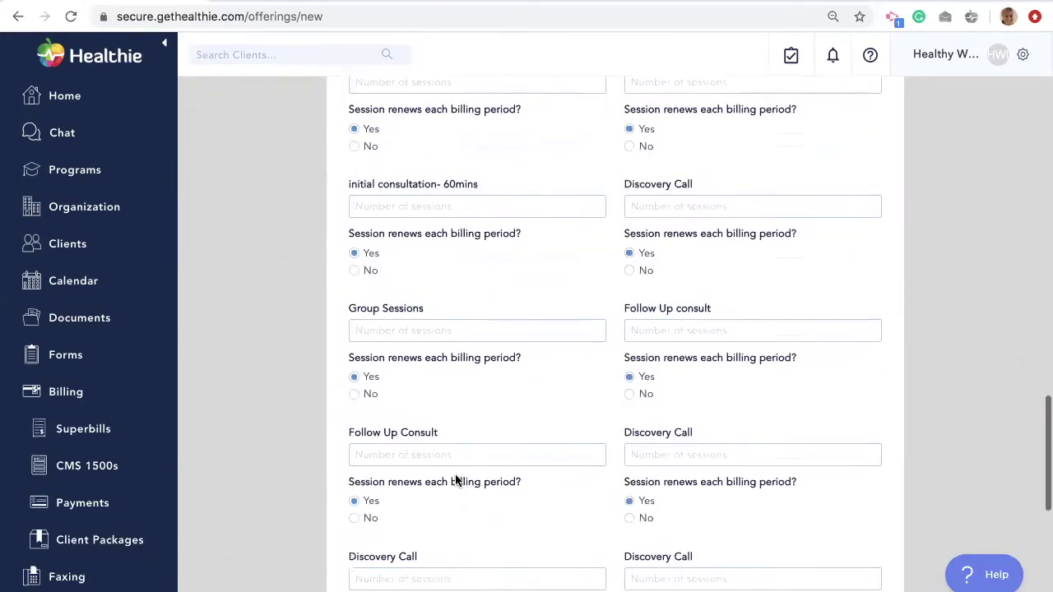
{"action": "left_click", "coordinate": [446, 465]}
{"action": "type", "text": "1"}
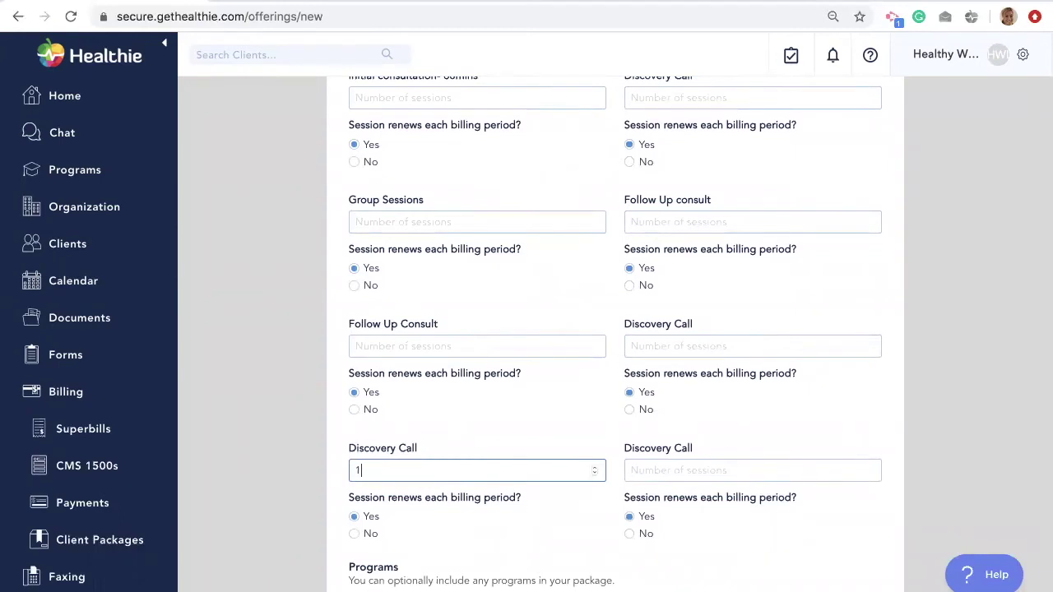
{"action": "scroll", "coordinate": [526, 502], "scroll_direction": "down", "scroll_amount": 3}
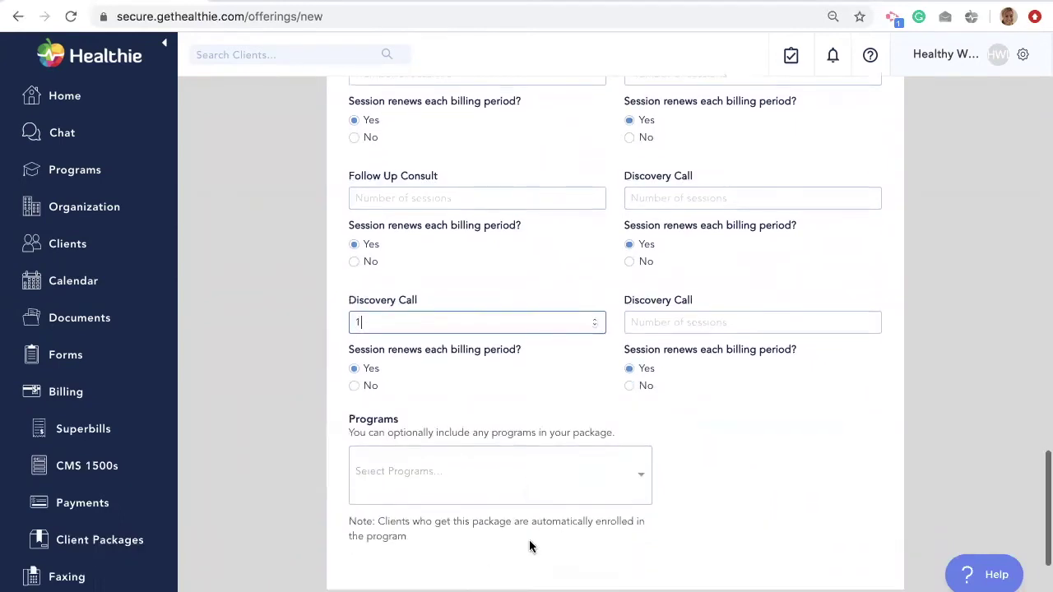
{"action": "left_click", "coordinate": [582, 549]}
Set the package price to 0 and create the package
{"action": "left_click", "coordinate": [446, 249]}
{"action": "type", "text": "0"}
{"action": "left_click", "coordinate": [588, 378]}
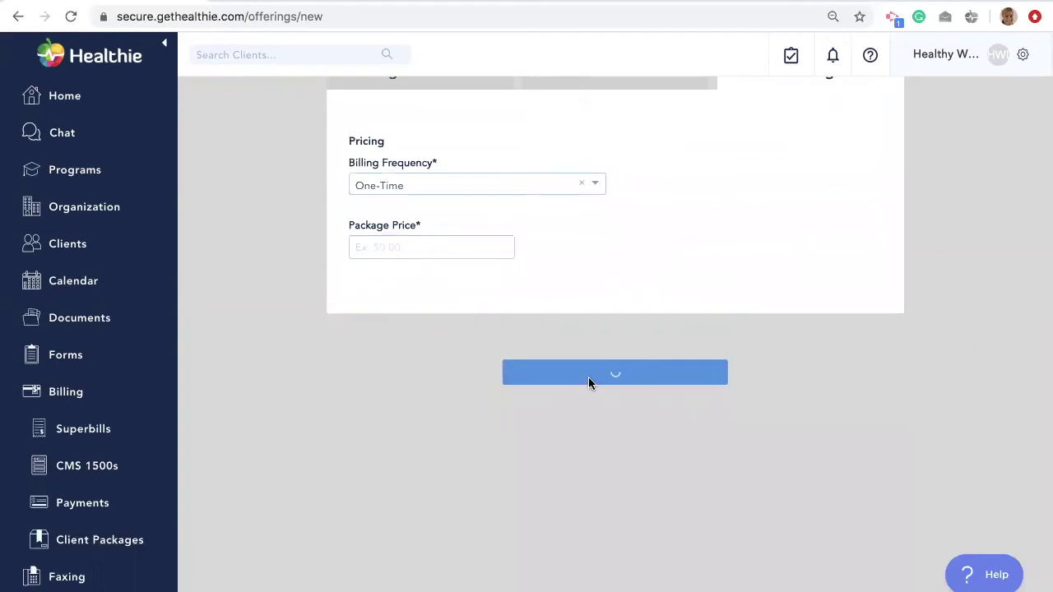
{"action": "scroll", "coordinate": [597, 308], "scroll_direction": "down", "scroll_amount": 10}
{"action": "scroll", "coordinate": [599, 310], "scroll_direction": "down", "scroll_amount": 15}
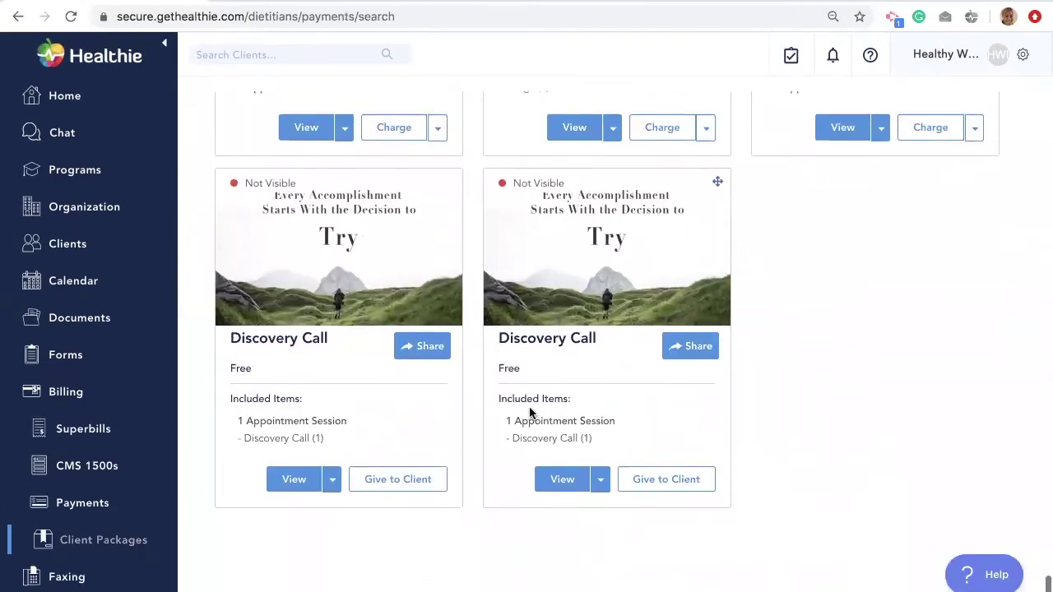
{"action": "left_click", "coordinate": [691, 348]}
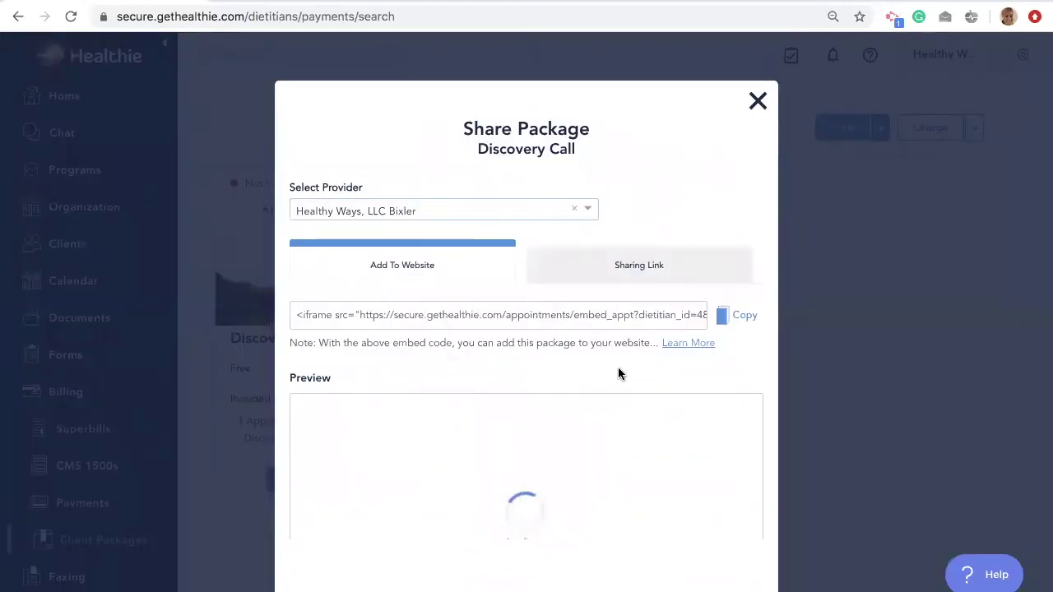
{"action": "scroll", "coordinate": [617, 370], "scroll_direction": "down", "scroll_amount": 2}
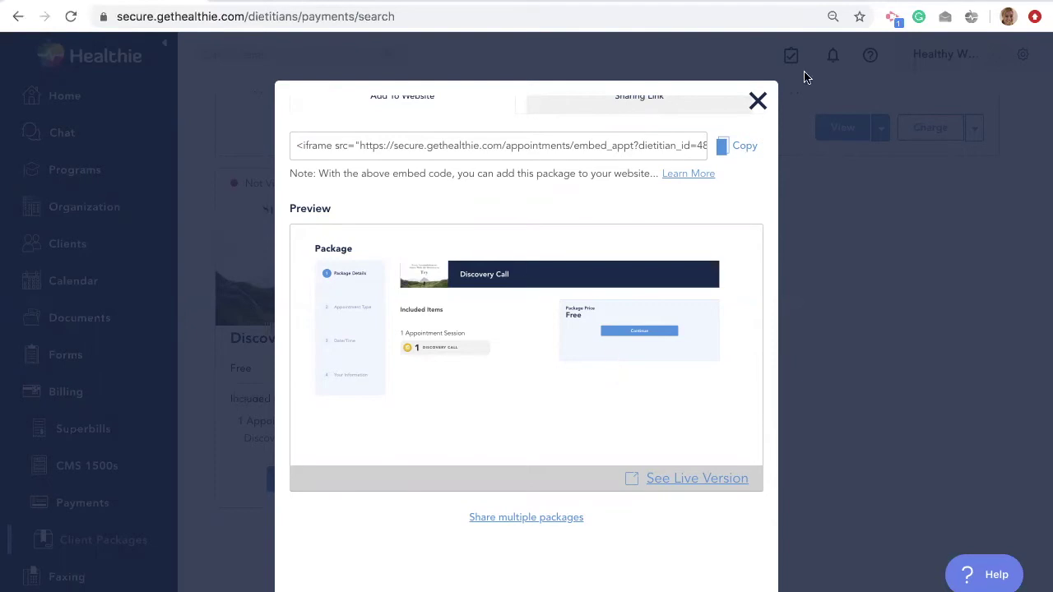
{"action": "left_click", "coordinate": [757, 101]}
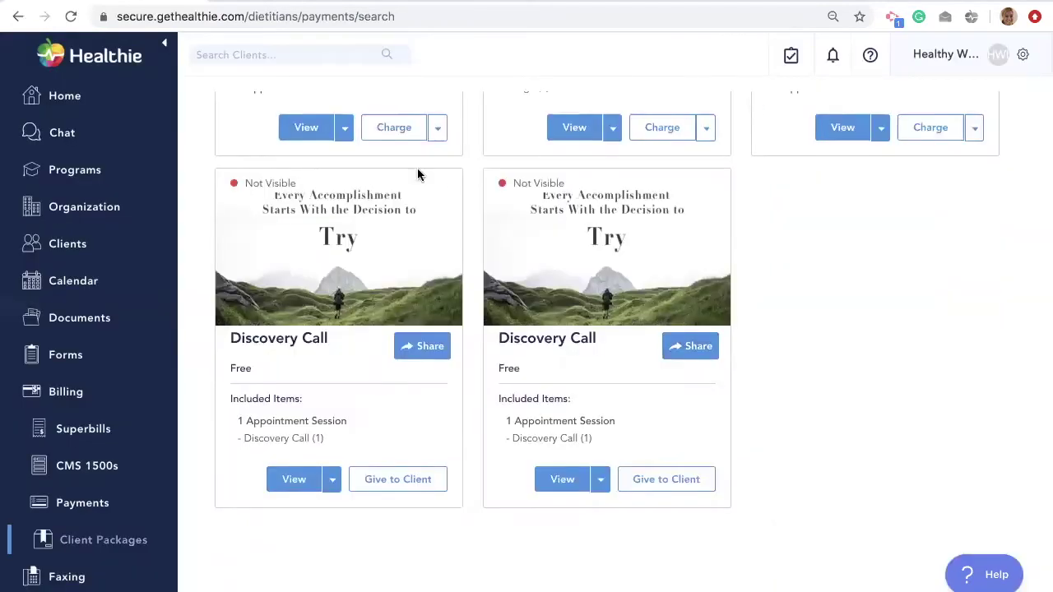
Show the Client Groups list, checking the Create Group dialog and the 30 day challenge group's actions
{"action": "left_click", "coordinate": [92, 247]}
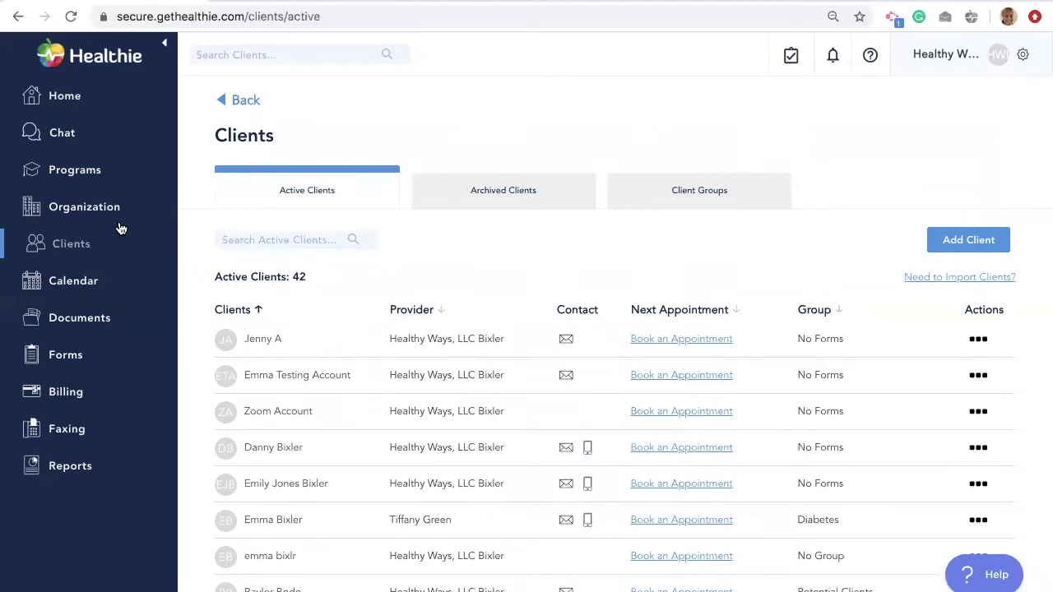
{"action": "left_click", "coordinate": [701, 197]}
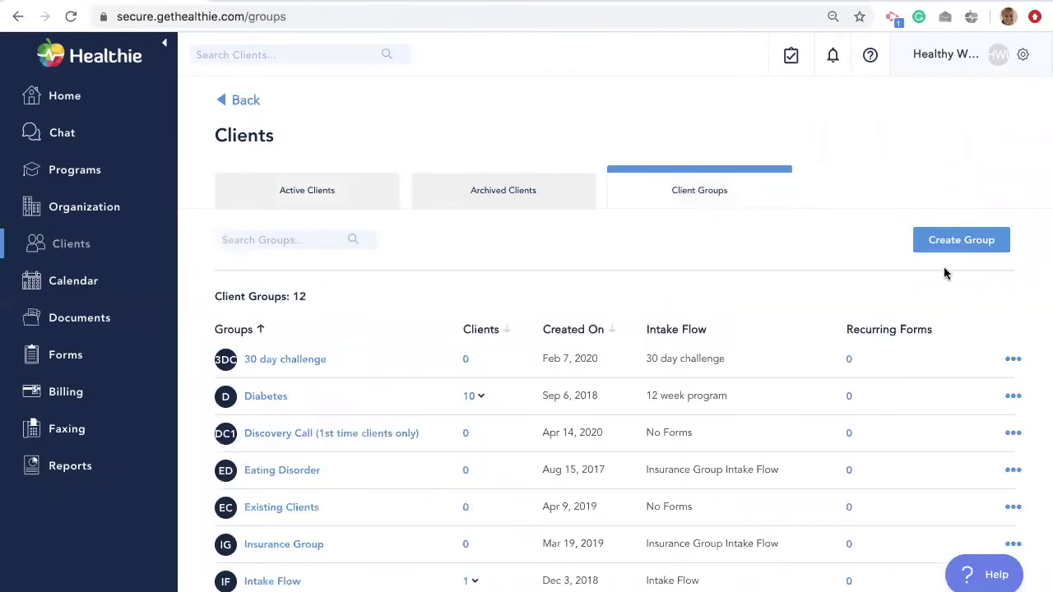
{"action": "left_click", "coordinate": [970, 242]}
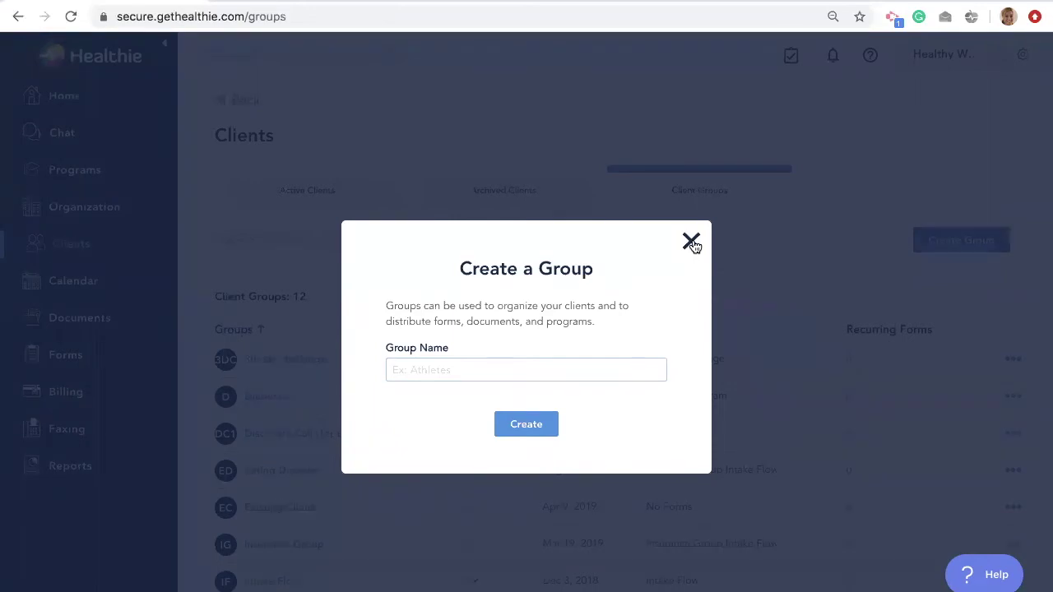
{"action": "left_click", "coordinate": [690, 242]}
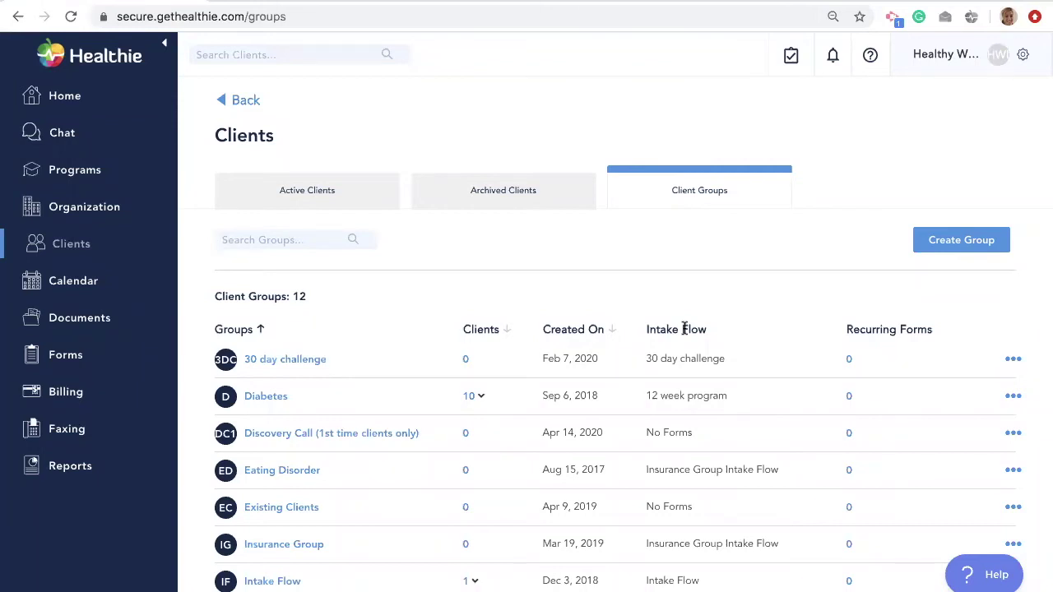
{"action": "left_click", "coordinate": [1013, 358]}
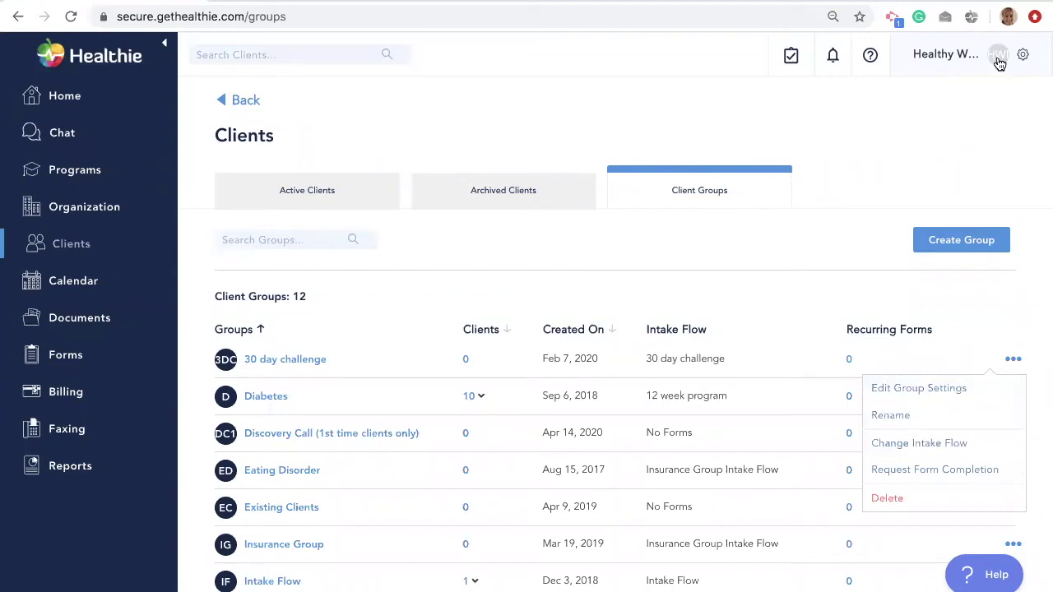
{"action": "left_click", "coordinate": [1023, 55]}
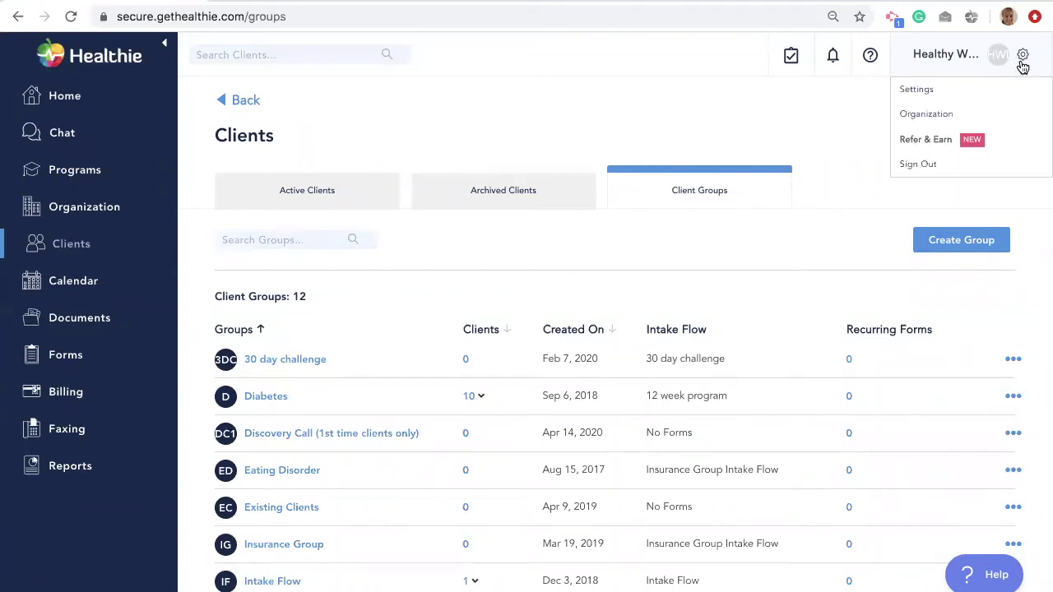
Go to Settings > Email Templates to view the Client Invite template
{"action": "left_click", "coordinate": [934, 91]}
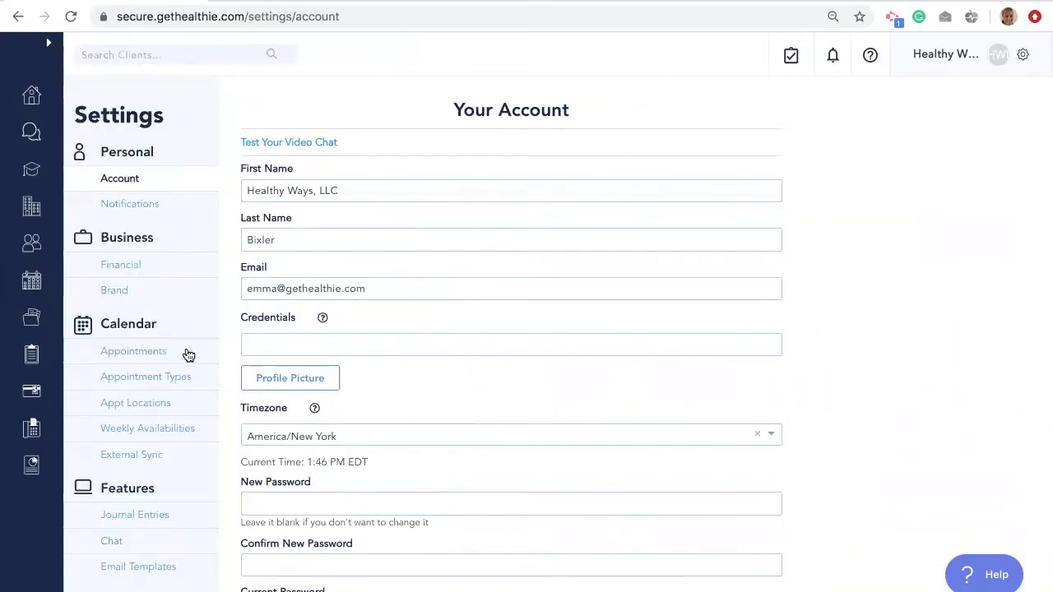
{"action": "scroll", "coordinate": [186, 355], "scroll_direction": "down", "scroll_amount": 3}
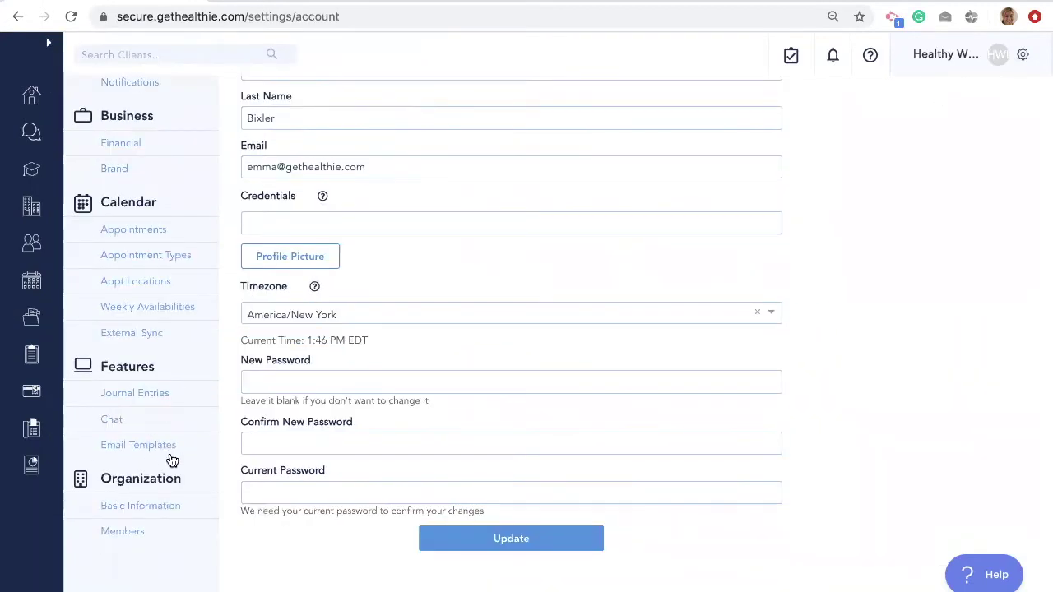
{"action": "left_click", "coordinate": [138, 445]}
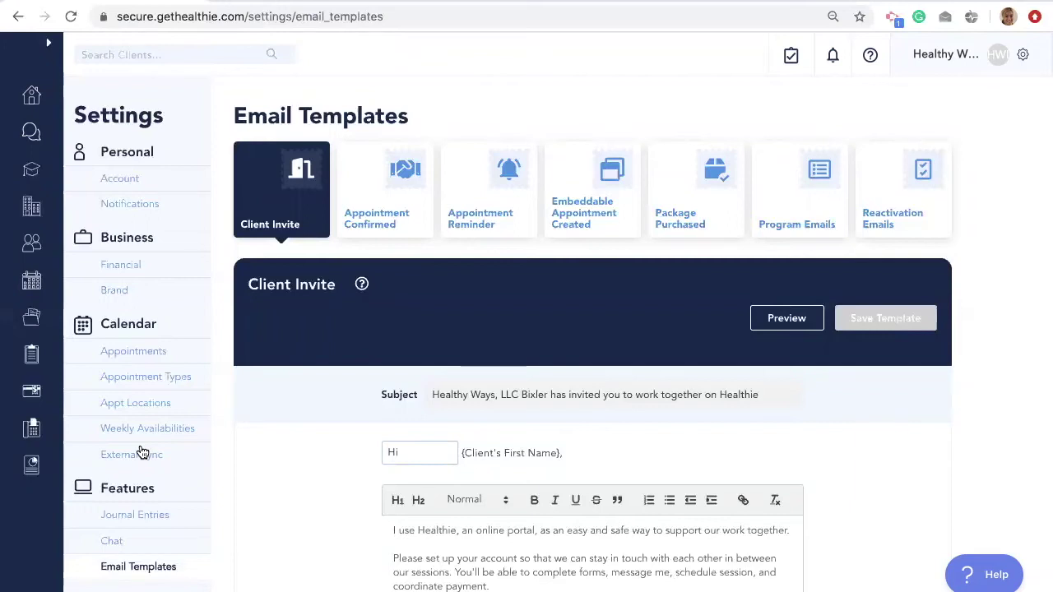
Browse the help panel's answers and Ask options, then return to the home feed
{"action": "left_click", "coordinate": [972, 560]}
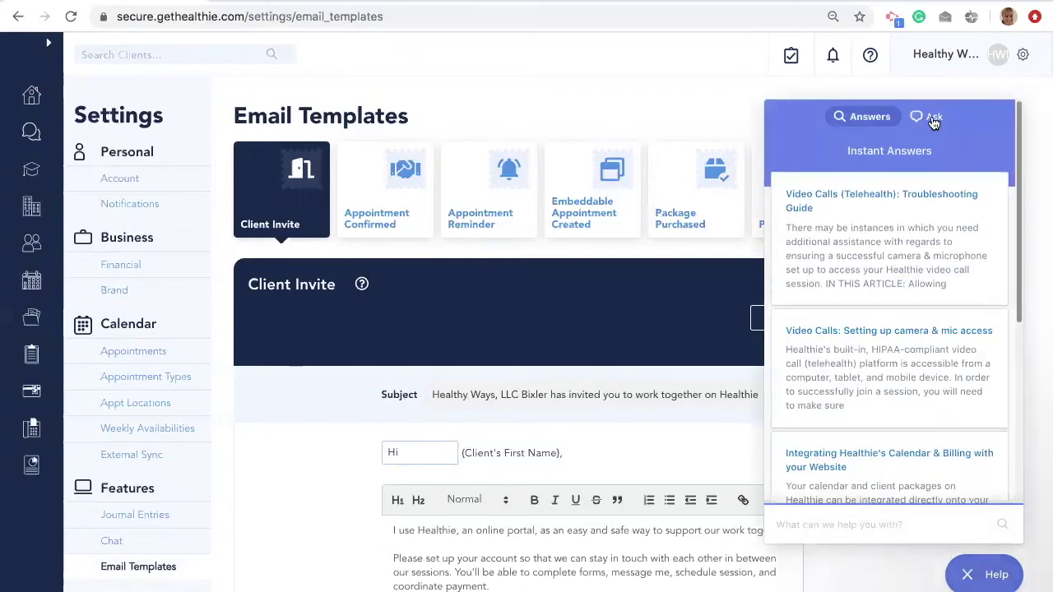
{"action": "left_click", "coordinate": [934, 116]}
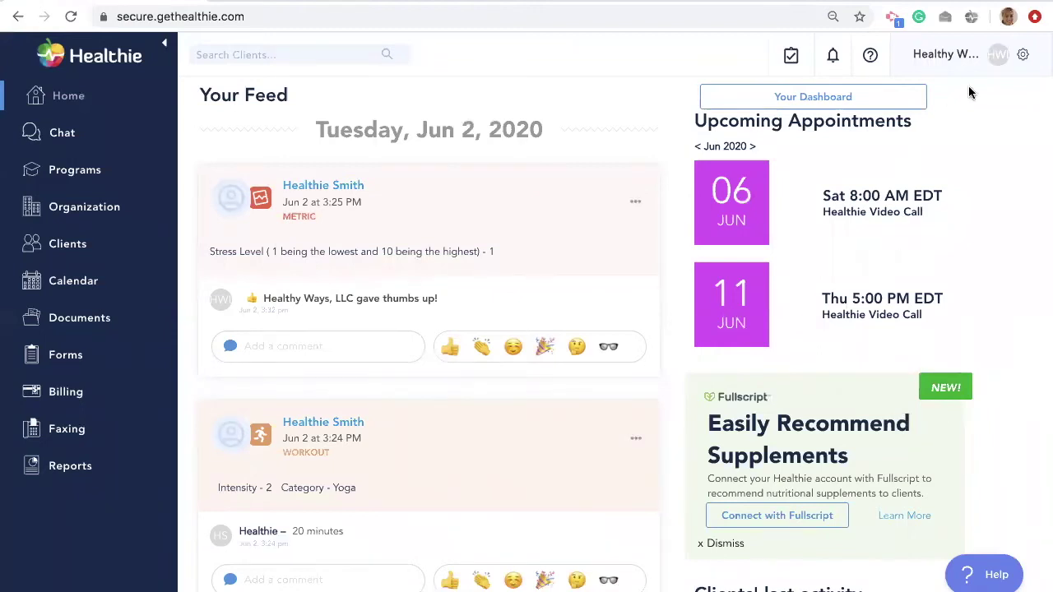
{"action": "left_click", "coordinate": [1014, 64]}
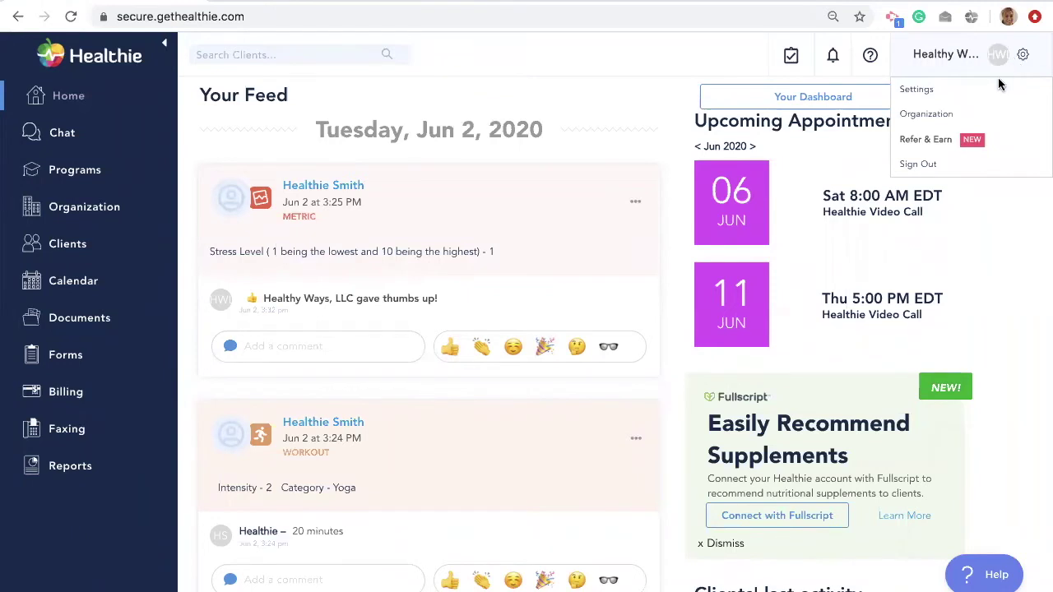
Open Settings > Notifications and review the email and push alert checkboxes
{"action": "left_click", "coordinate": [980, 100]}
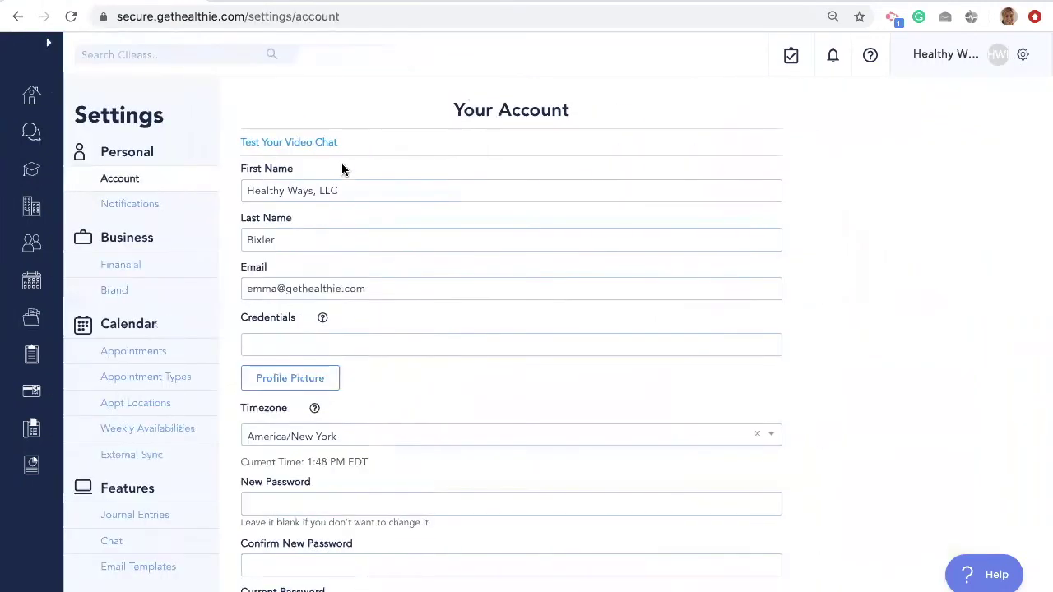
{"action": "left_click", "coordinate": [144, 212]}
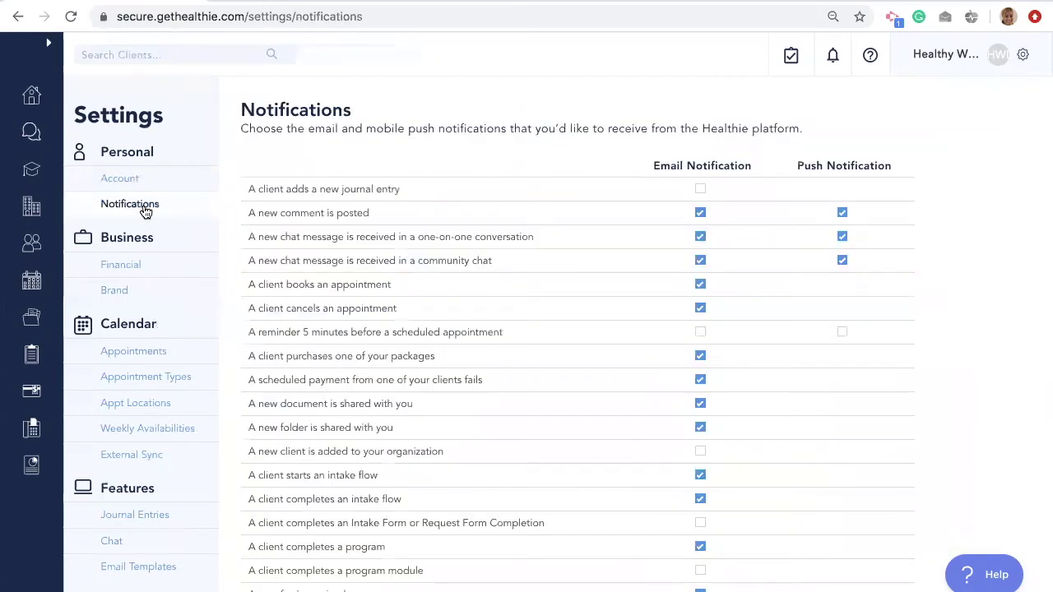
{"action": "scroll", "coordinate": [691, 451], "scroll_direction": "down", "scroll_amount": 2}
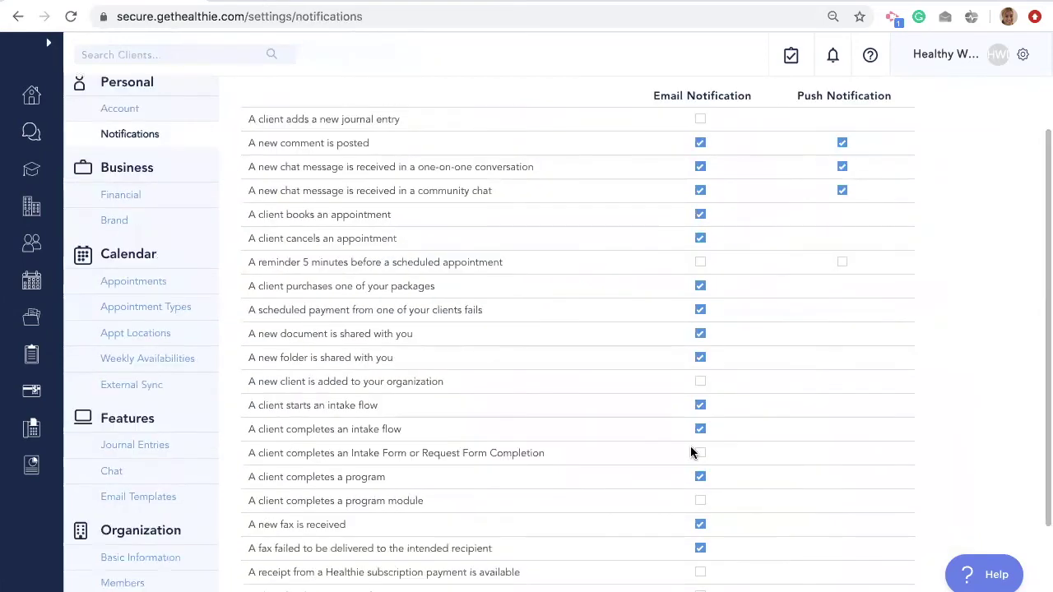
{"action": "scroll", "coordinate": [691, 451], "scroll_direction": "down", "scroll_amount": 1}
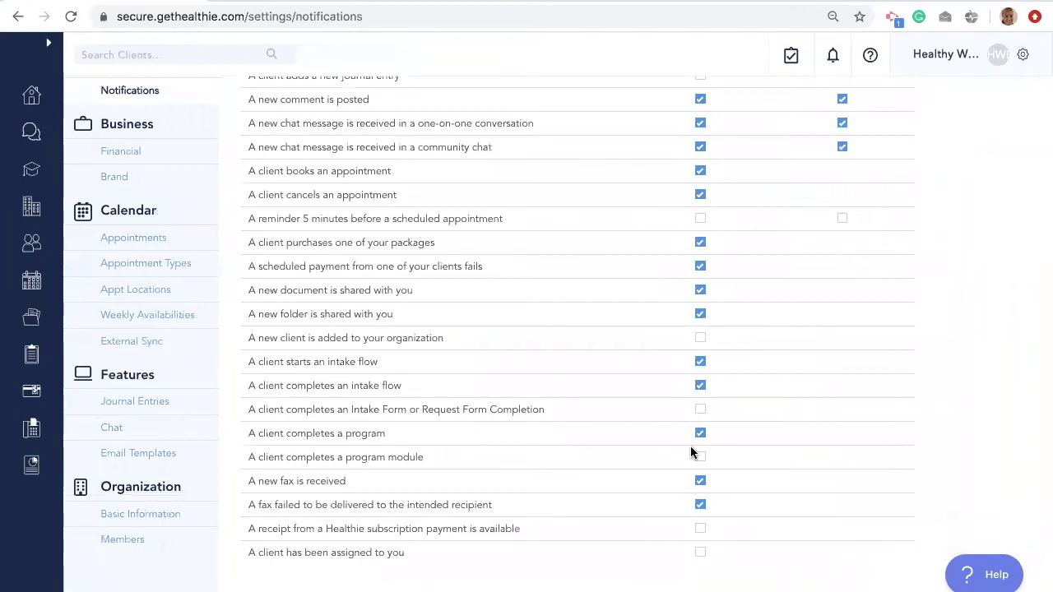
{"action": "scroll", "coordinate": [690, 445], "scroll_direction": "down", "scroll_amount": 1}
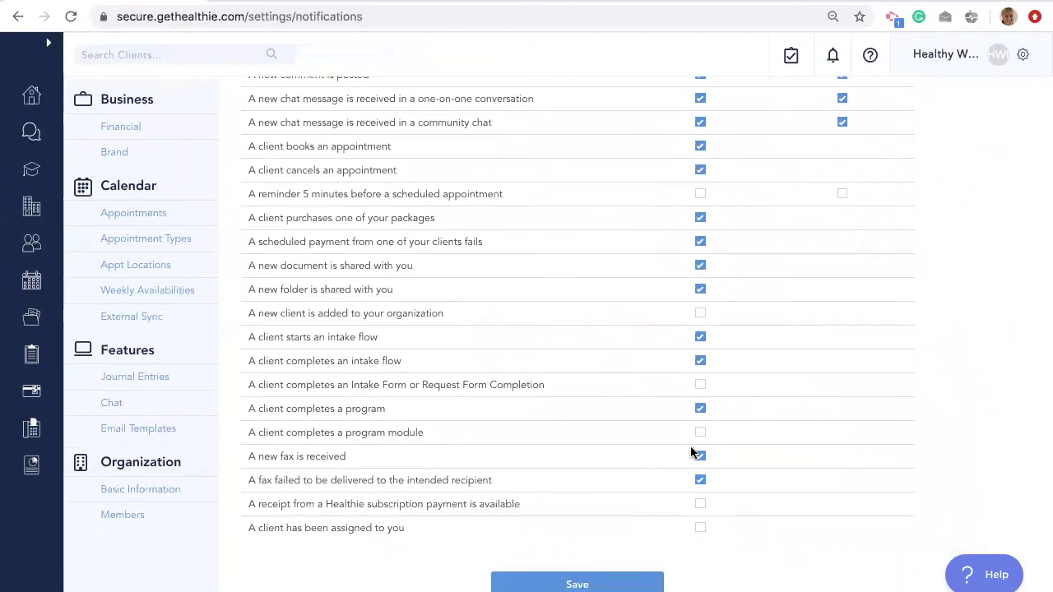
{"action": "scroll", "coordinate": [690, 446], "scroll_direction": "down", "scroll_amount": 1}
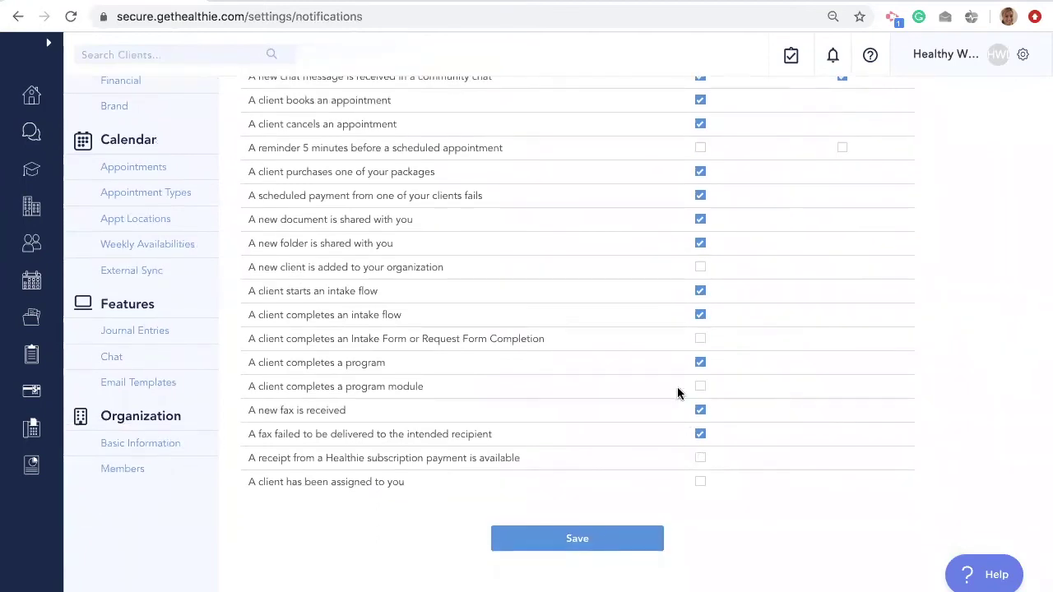
{"action": "scroll", "coordinate": [679, 390], "scroll_direction": "up", "scroll_amount": 3}
{"action": "scroll", "coordinate": [678, 393], "scroll_direction": "up", "scroll_amount": 2}
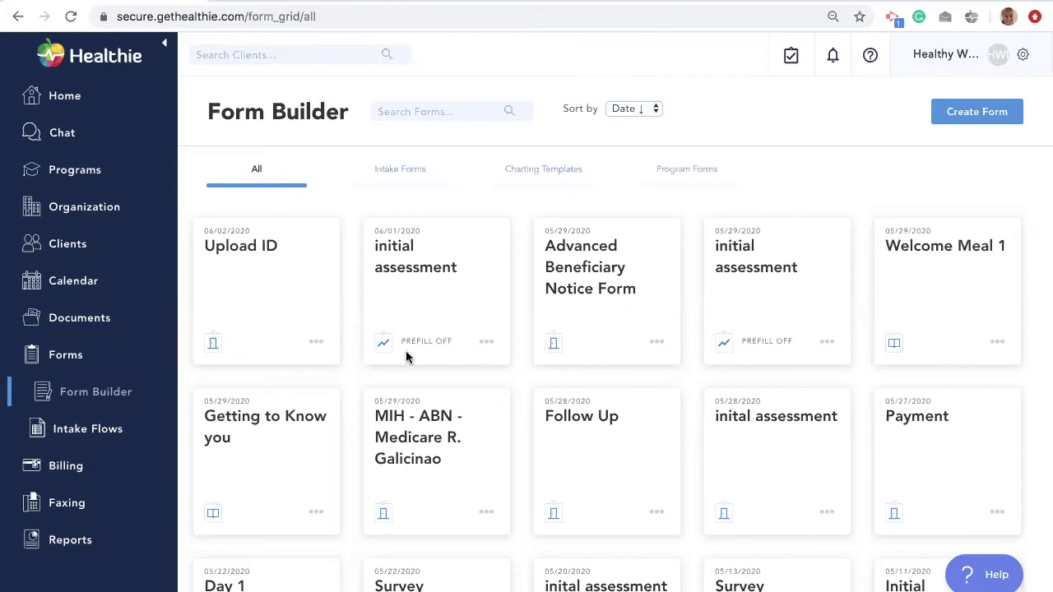
Filter to Intake Forms and open the 'inital assessment' form in the editor
{"action": "left_click", "coordinate": [416, 171]}
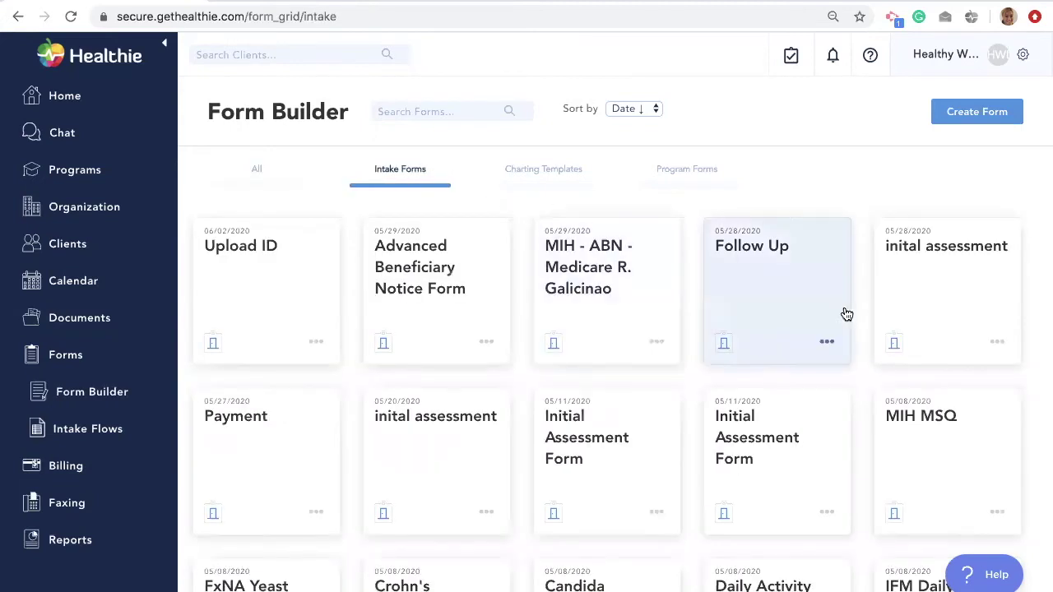
{"action": "left_click", "coordinate": [949, 278]}
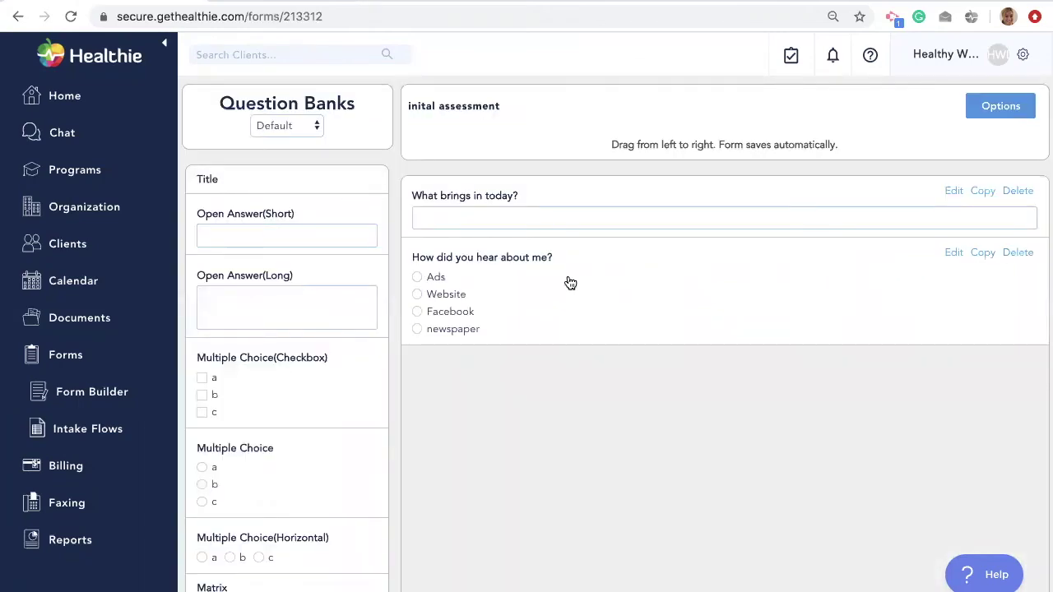
{"action": "left_click", "coordinate": [196, 241]}
Drag the Client Info bank's Name question (first and last name) above 'What brings in today?'
{"action": "left_click", "coordinate": [310, 125]}
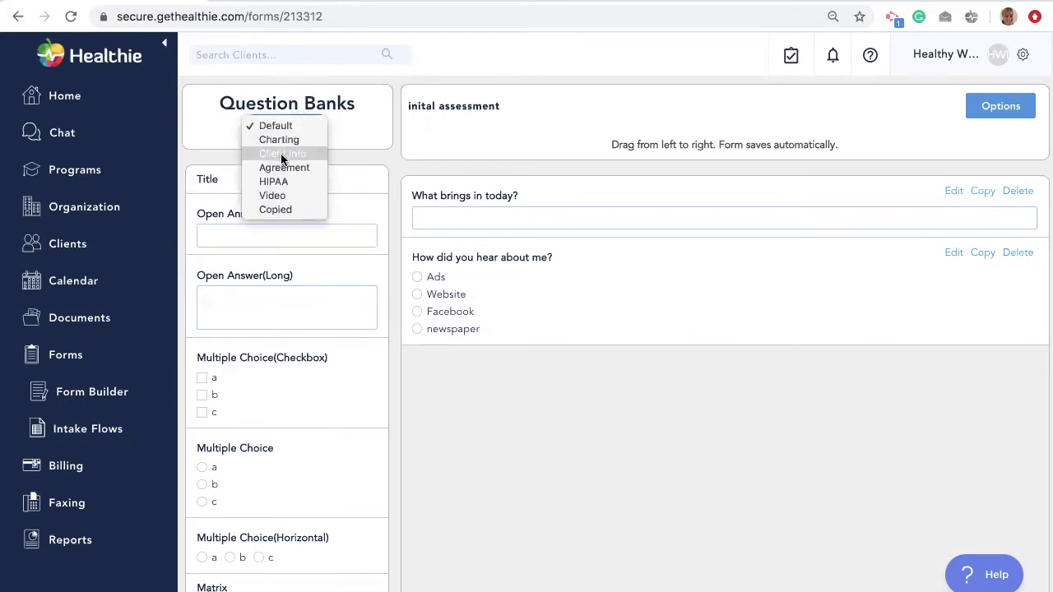
{"action": "left_click", "coordinate": [283, 154]}
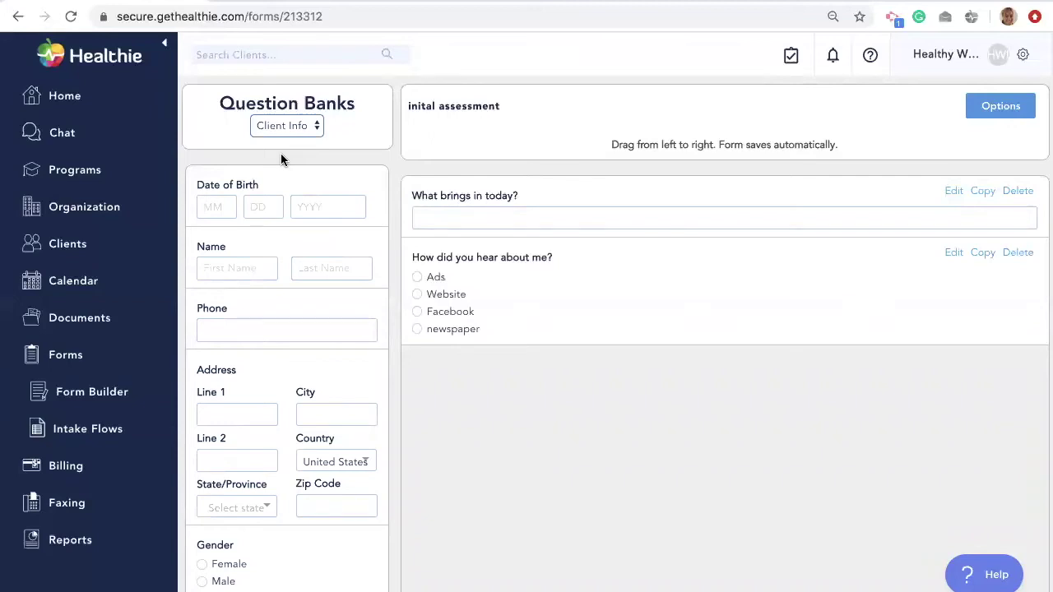
{"action": "left_click_drag", "start_coordinate": [272, 233], "coordinate": [519, 193]}
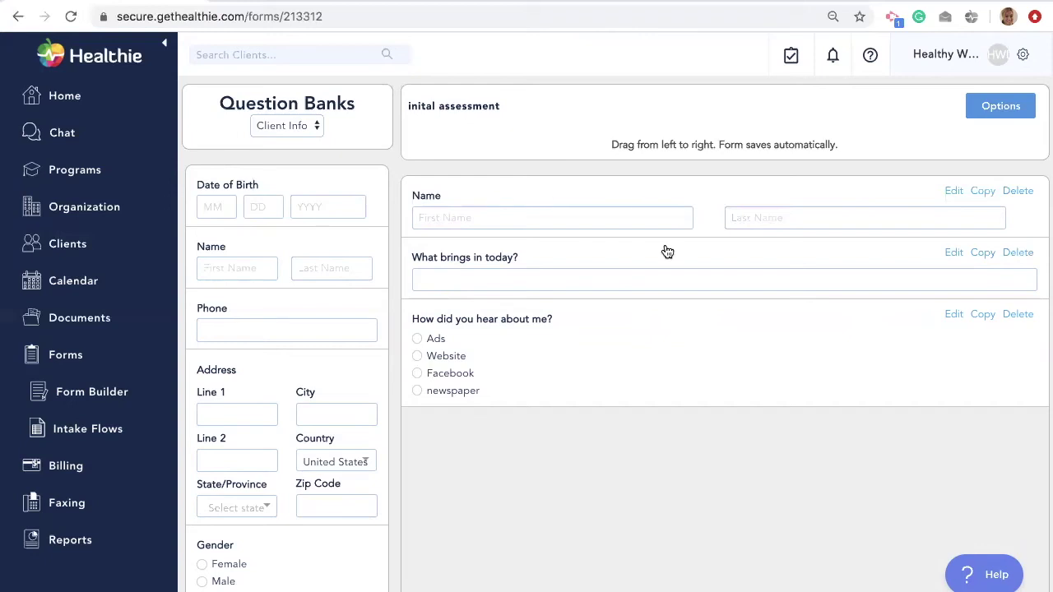
Convert 'inital assessment' to a charting form and go to the Intake Flows list
{"action": "left_click", "coordinate": [1013, 109]}
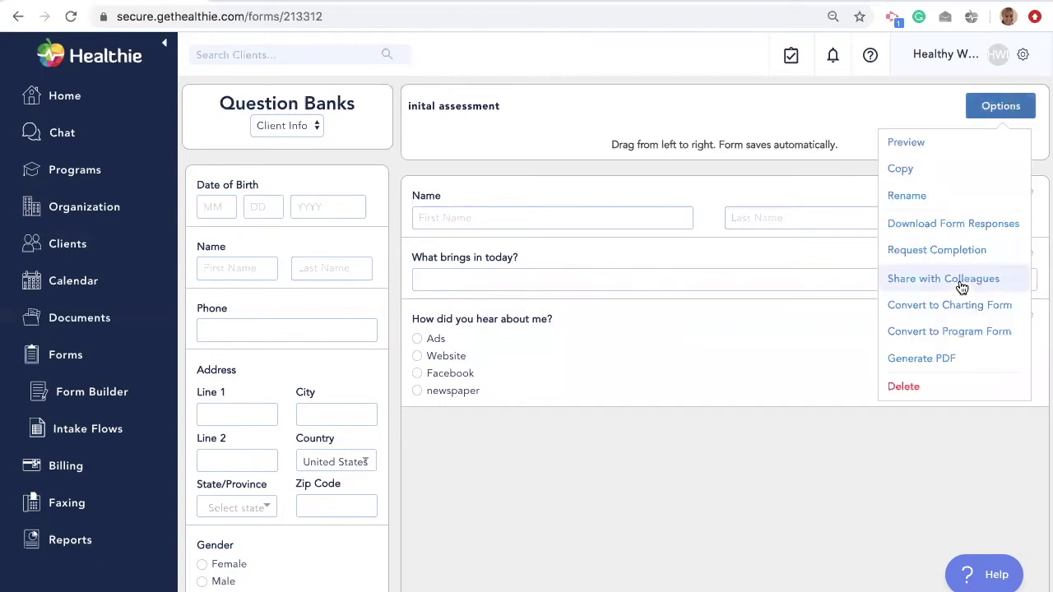
{"action": "left_click", "coordinate": [979, 317]}
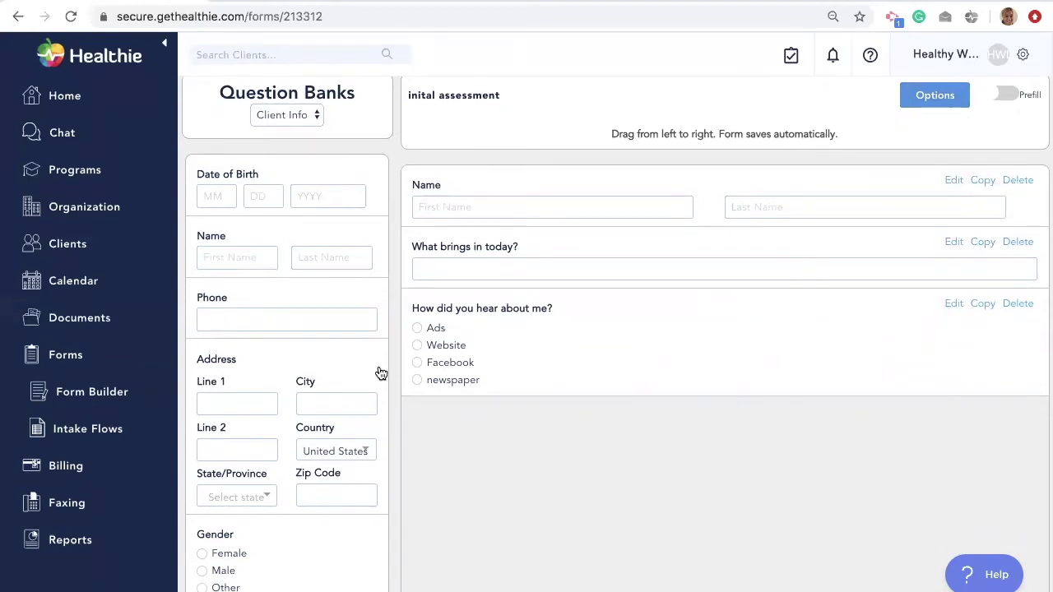
{"action": "left_click", "coordinate": [112, 430]}
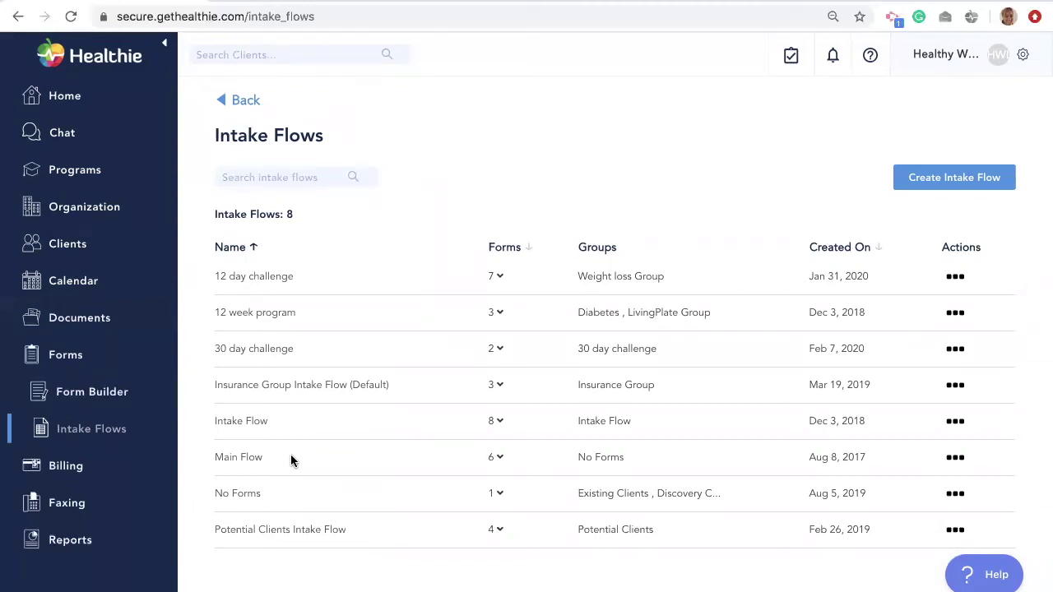
Open Main Flow to review its form order and preview its Welcome form
{"action": "left_click", "coordinate": [243, 457]}
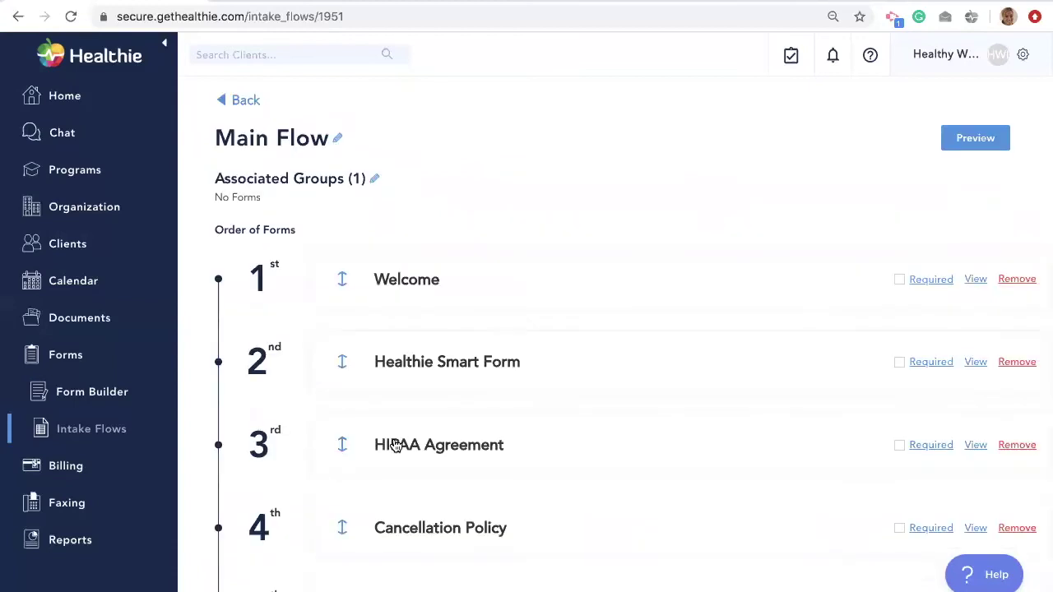
{"action": "scroll", "coordinate": [393, 442], "scroll_direction": "down", "scroll_amount": 1}
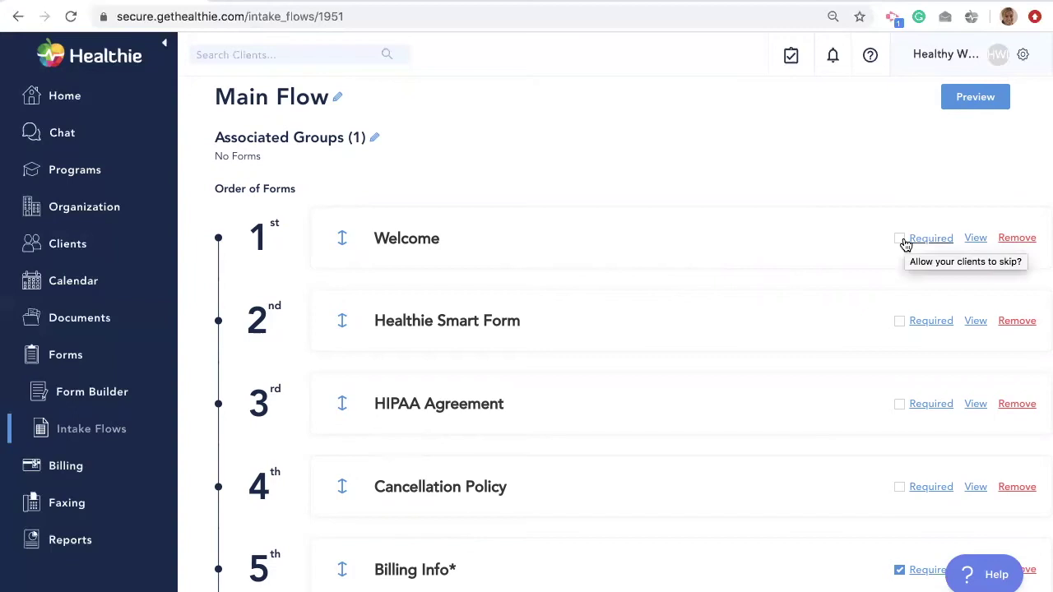
{"action": "left_click", "coordinate": [975, 238]}
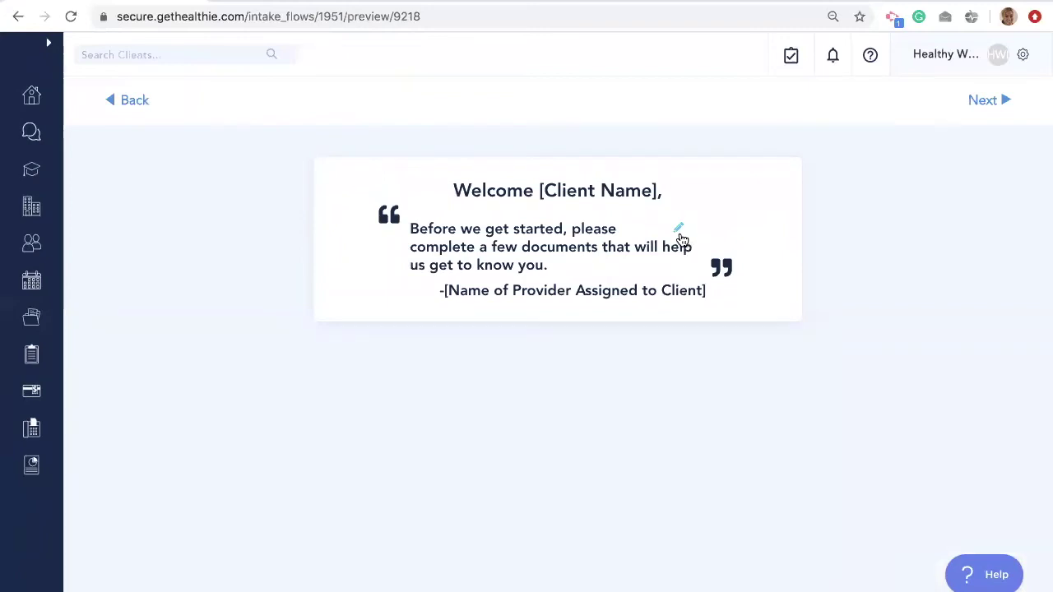
Change the Main Flow welcome text to 'Before we get started, please complete a few documents…' and save it
{"action": "left_click", "coordinate": [678, 229]}
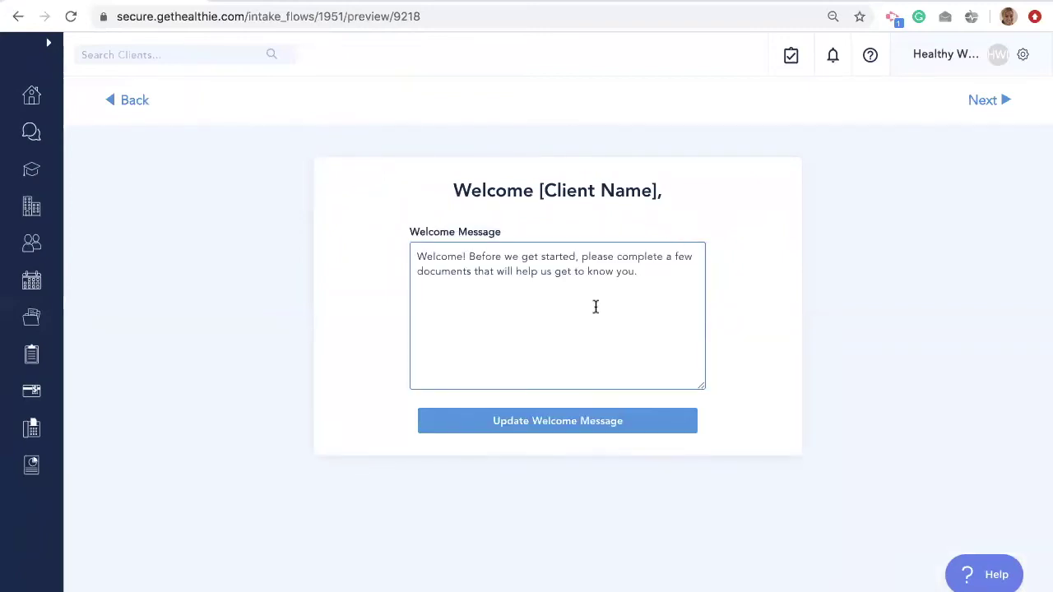
{"action": "left_click", "coordinate": [584, 424]}
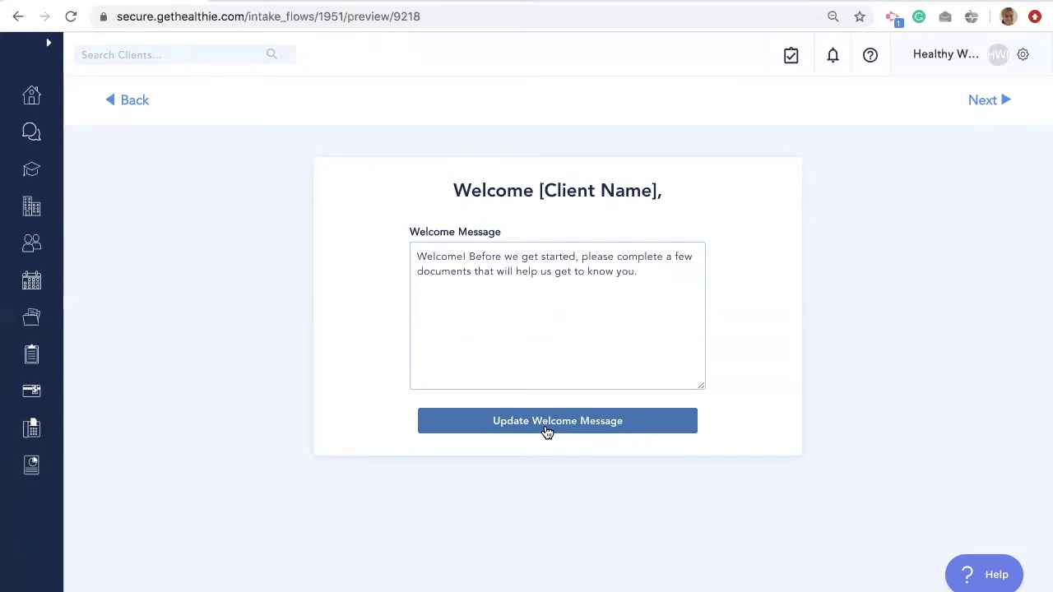
{"action": "left_click", "coordinate": [547, 432]}
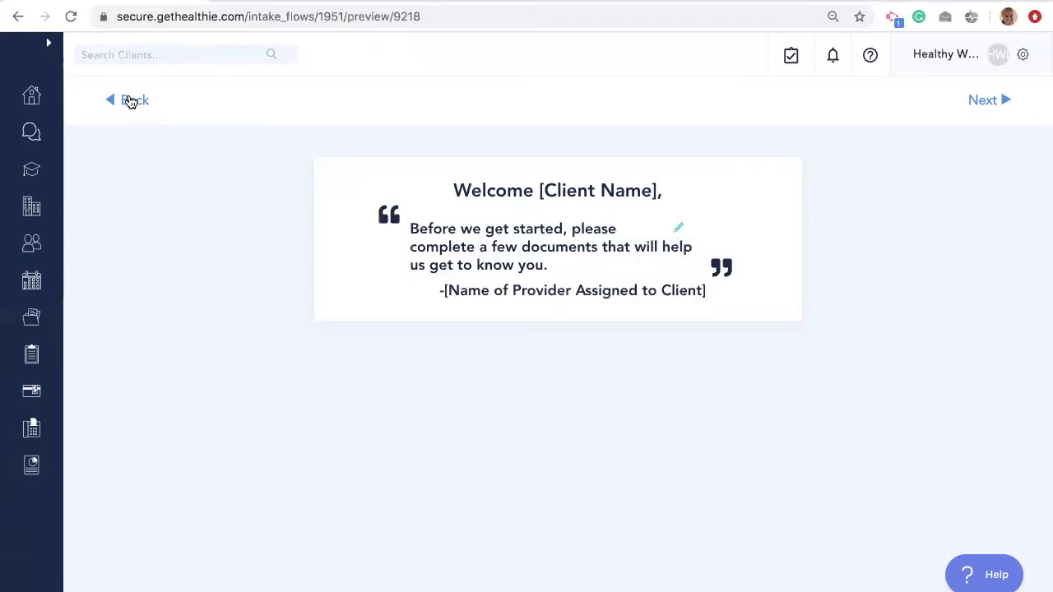
Return from the welcome preview to Main Flow and scroll through its six-form Order of Forms list
{"action": "left_click", "coordinate": [130, 101]}
{"action": "scroll", "coordinate": [370, 304], "scroll_direction": "down", "scroll_amount": 2}
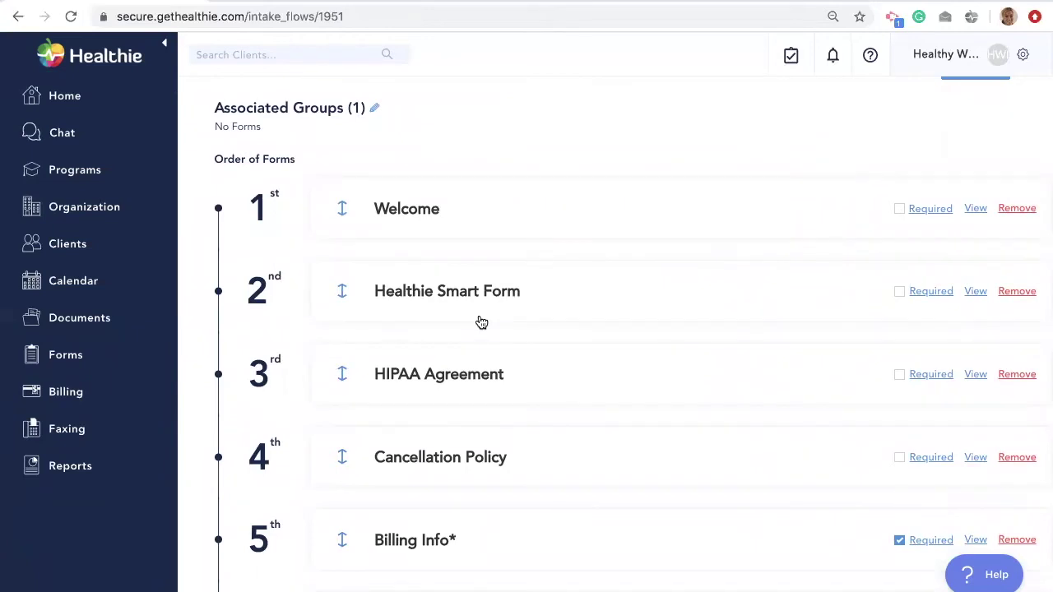
{"action": "scroll", "coordinate": [481, 322], "scroll_direction": "down", "scroll_amount": 2}
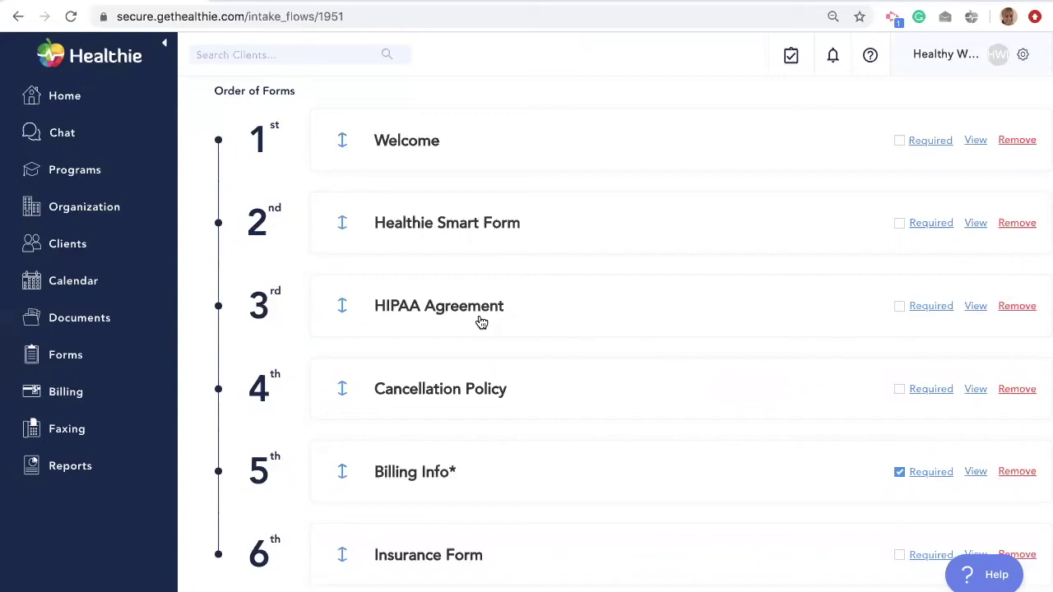
{"action": "scroll", "coordinate": [474, 397], "scroll_direction": "down", "scroll_amount": 1}
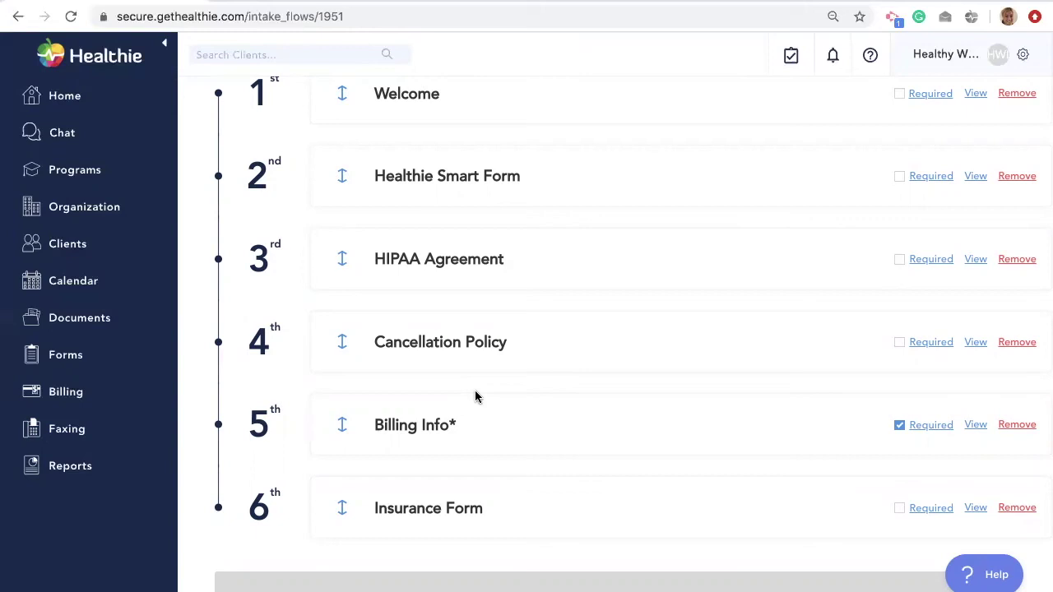
{"action": "scroll", "coordinate": [475, 397], "scroll_direction": "down", "scroll_amount": 1}
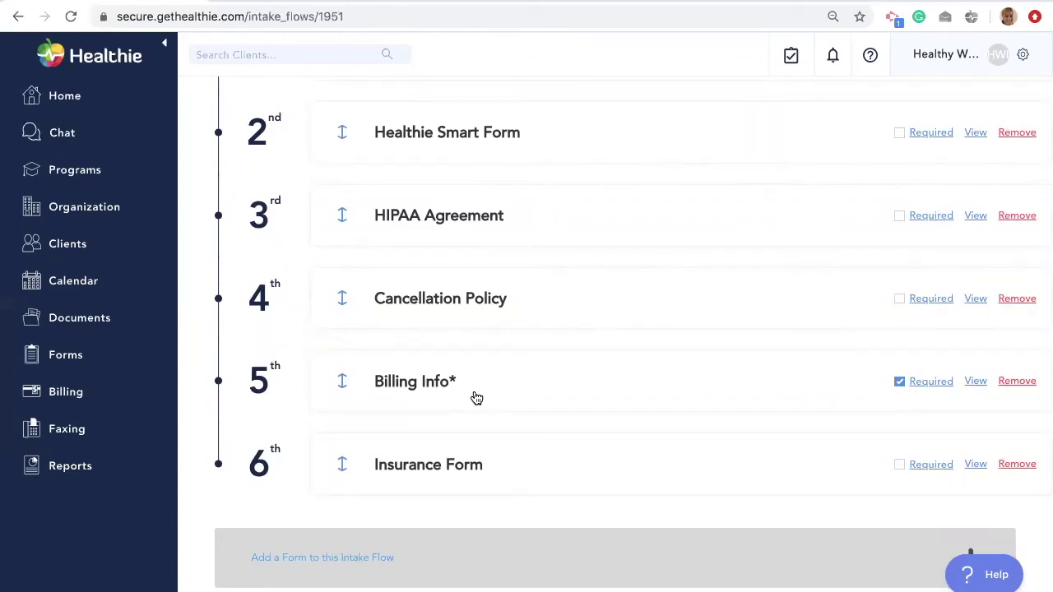
{"action": "scroll", "coordinate": [476, 398], "scroll_direction": "down", "scroll_amount": 1}
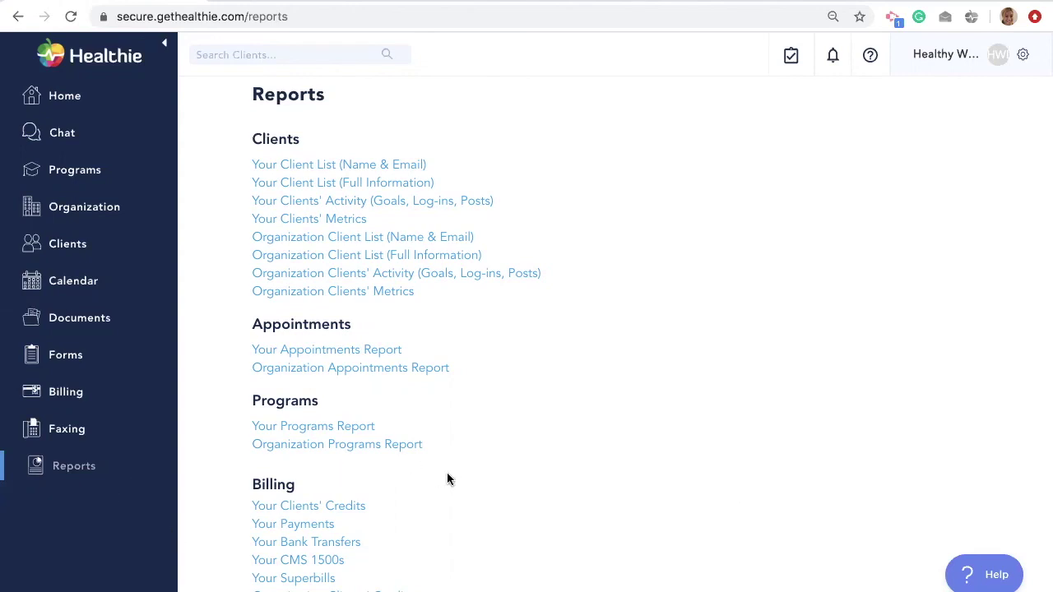
{"action": "left_click", "coordinate": [367, 165]}
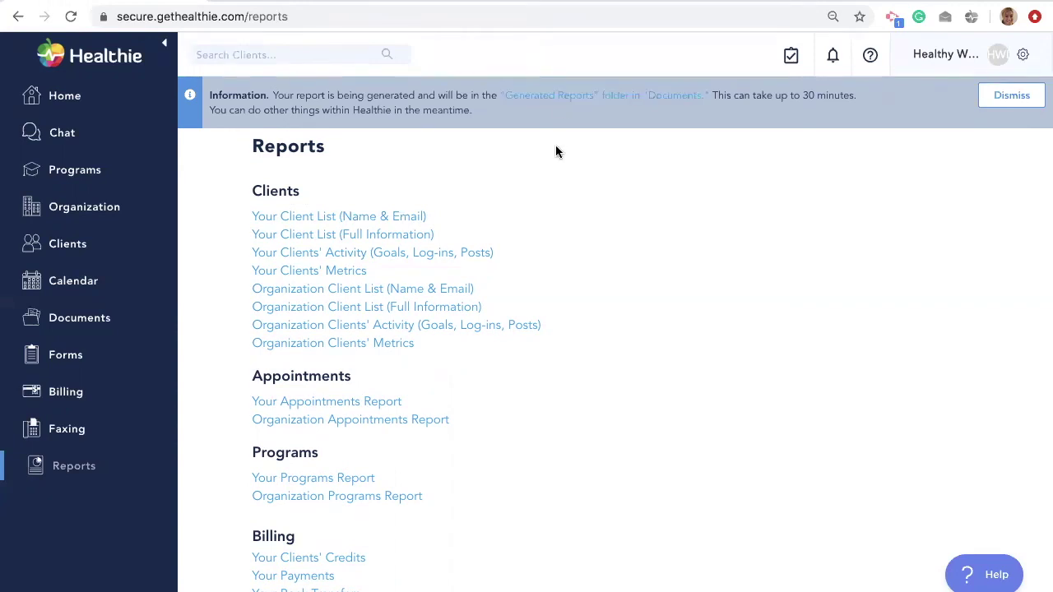
Open Documents > Generated Reports and show the actions menu for Healthie_Report_Your_Clients_06_05_2020.csv
{"action": "left_click", "coordinate": [560, 100]}
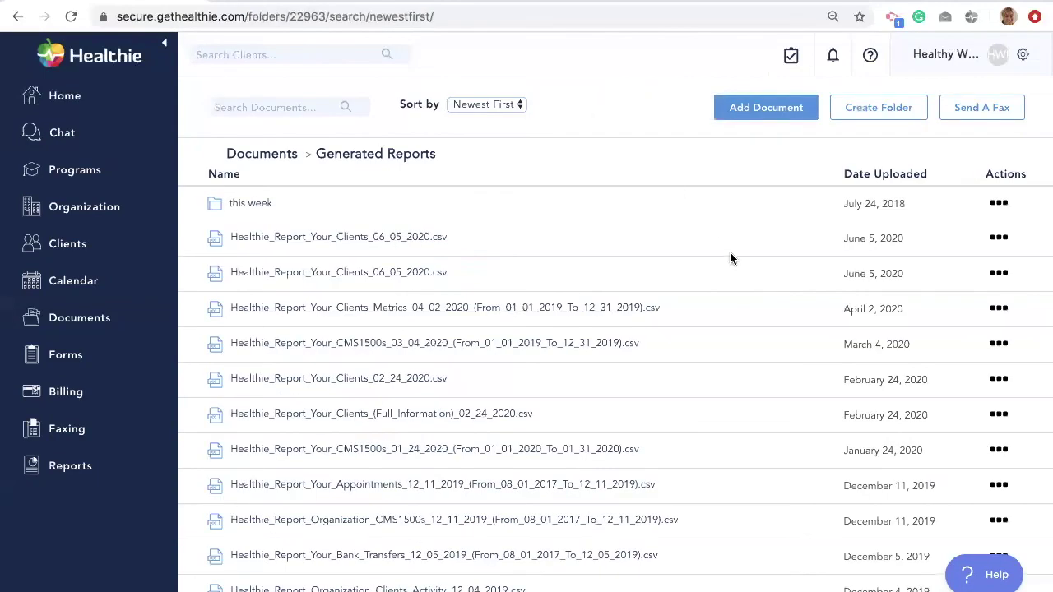
{"action": "left_click", "coordinate": [999, 238]}
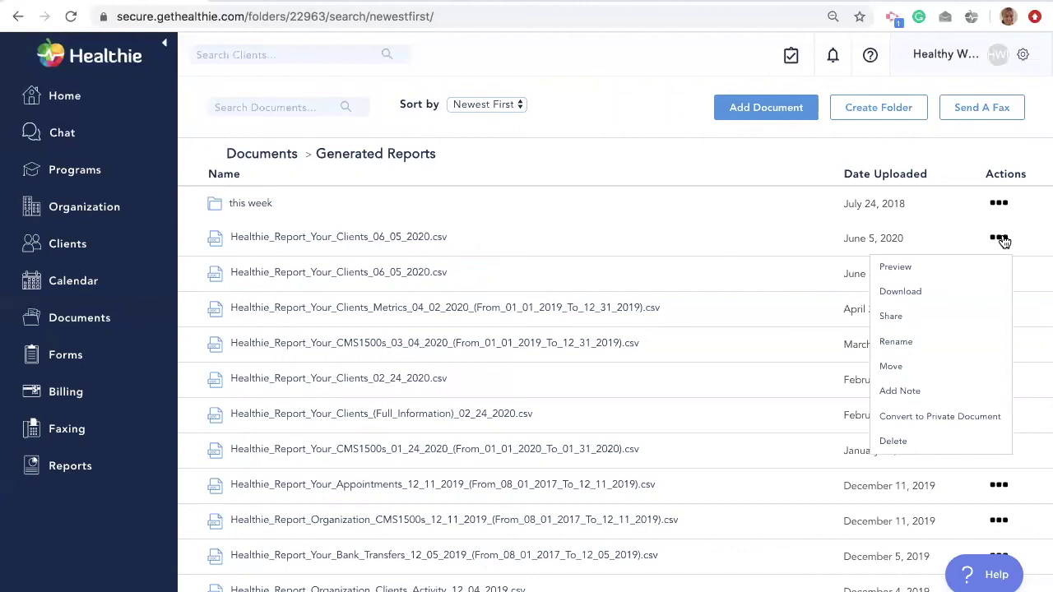